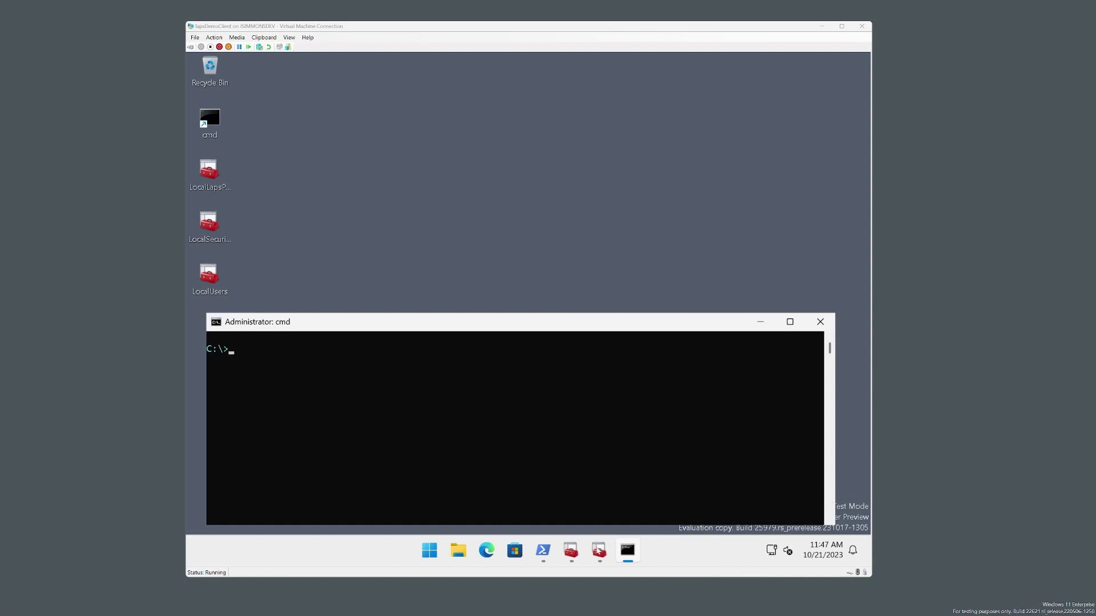
Bring the LocalLapsPolicy console and its LAPS settings list in front of Command Prompt
{"action": "key", "text": "alt+Tab"}
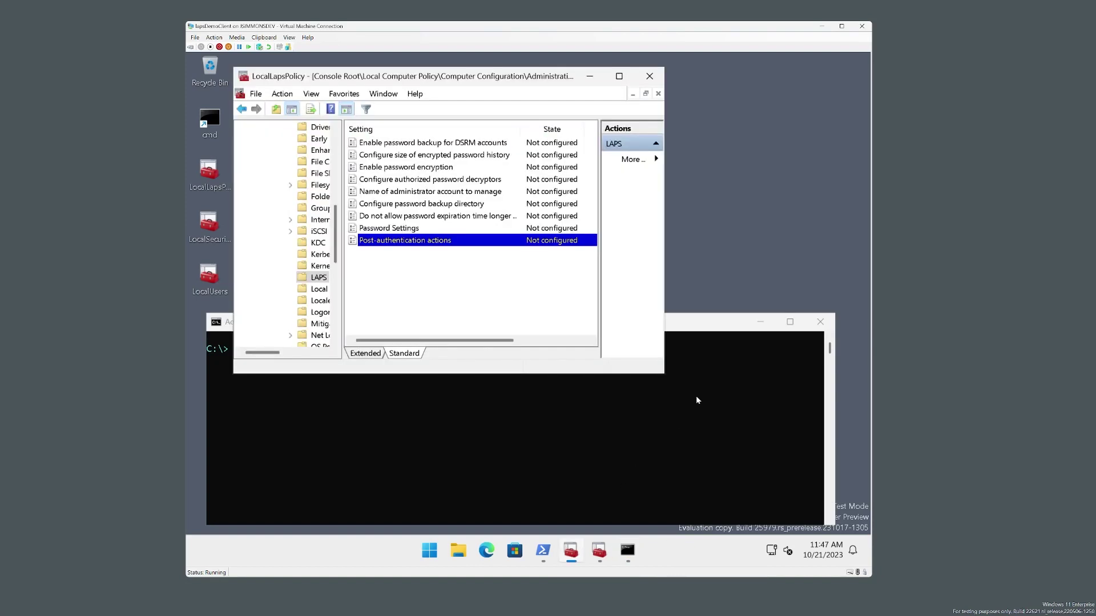
{"action": "double_click", "coordinate": [504, 241]}
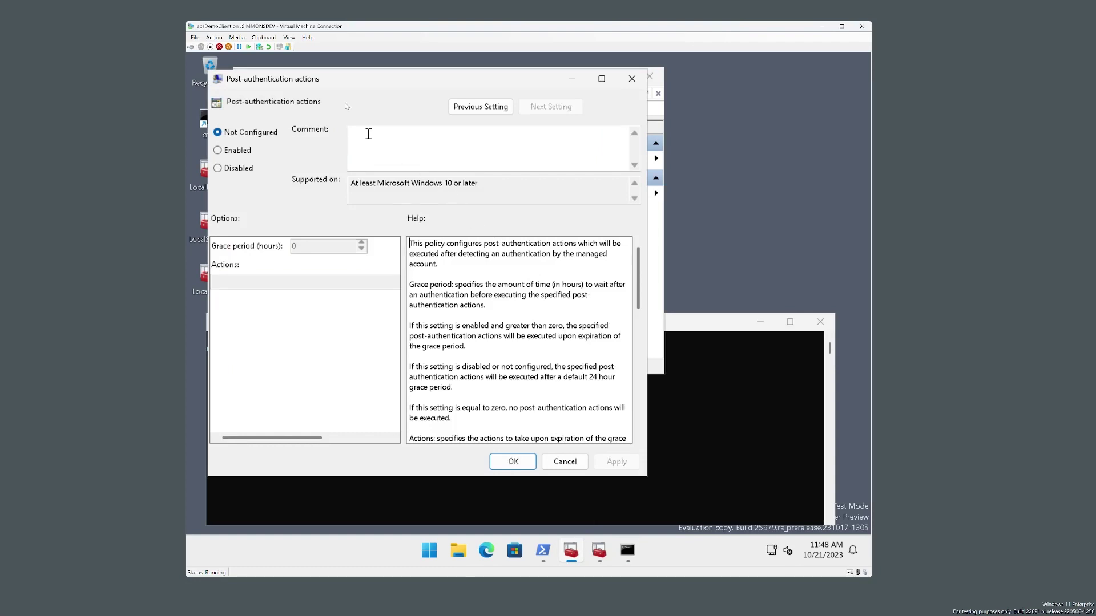
{"action": "left_click_drag", "start_coordinate": [328, 83], "coordinate": [439, 99]}
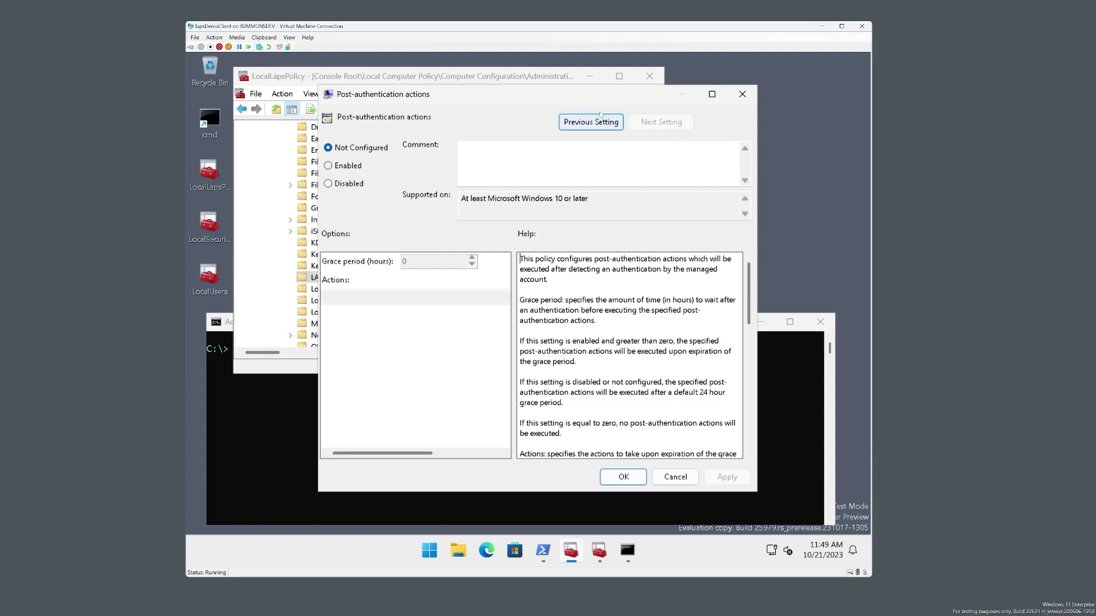
Close the policy dialog, confirm LapsAdmin in Local Users and Groups, then set both consoles aside
{"action": "left_click", "coordinate": [742, 94]}
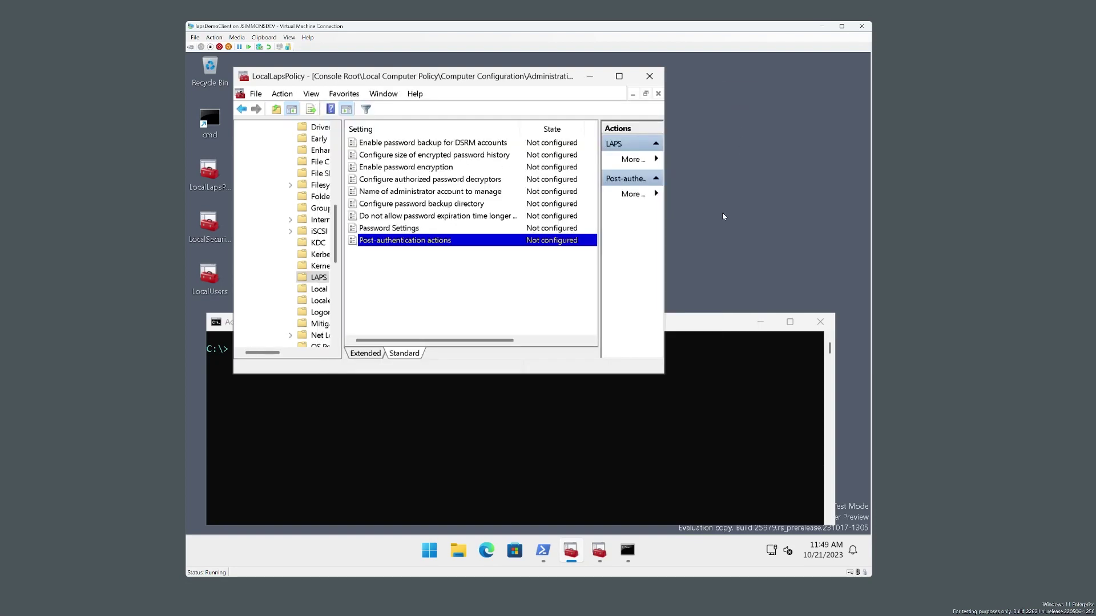
{"action": "left_click", "coordinate": [590, 76]}
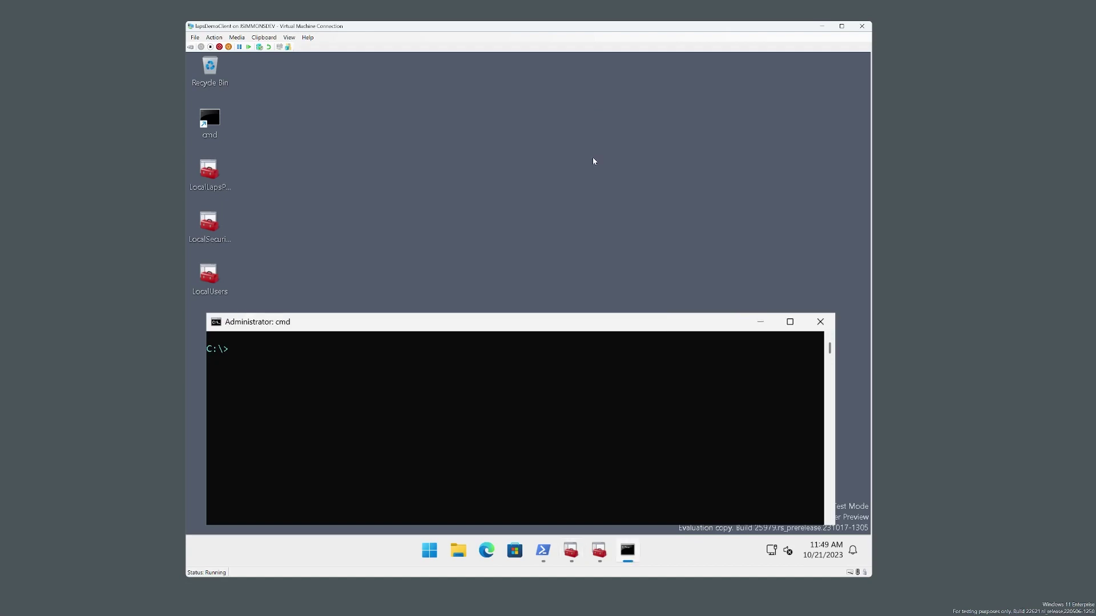
{"action": "left_click", "coordinate": [599, 550]}
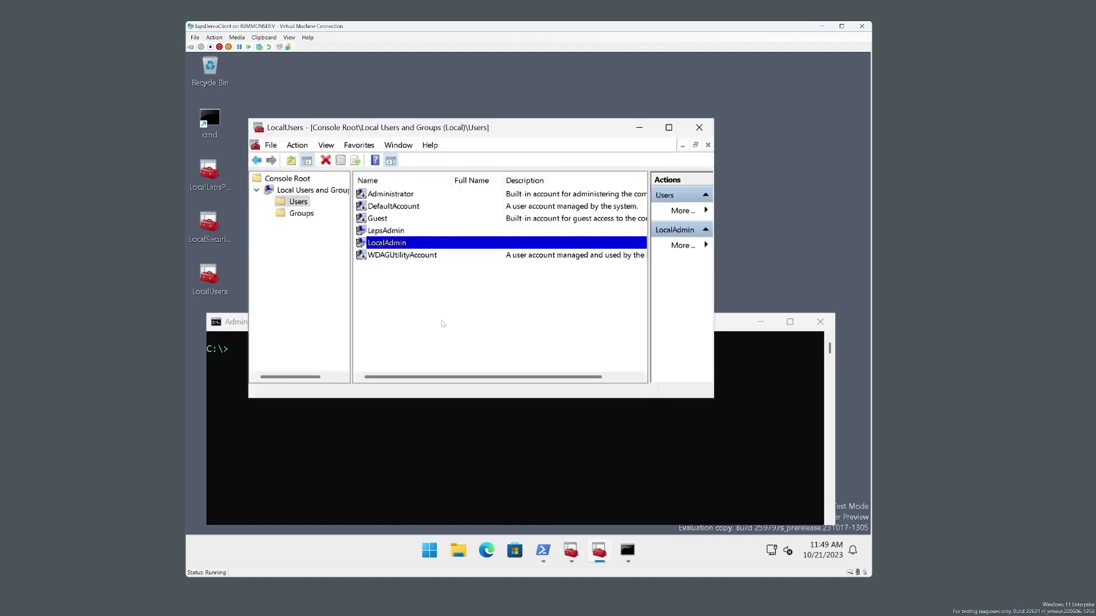
{"action": "left_click", "coordinate": [407, 234]}
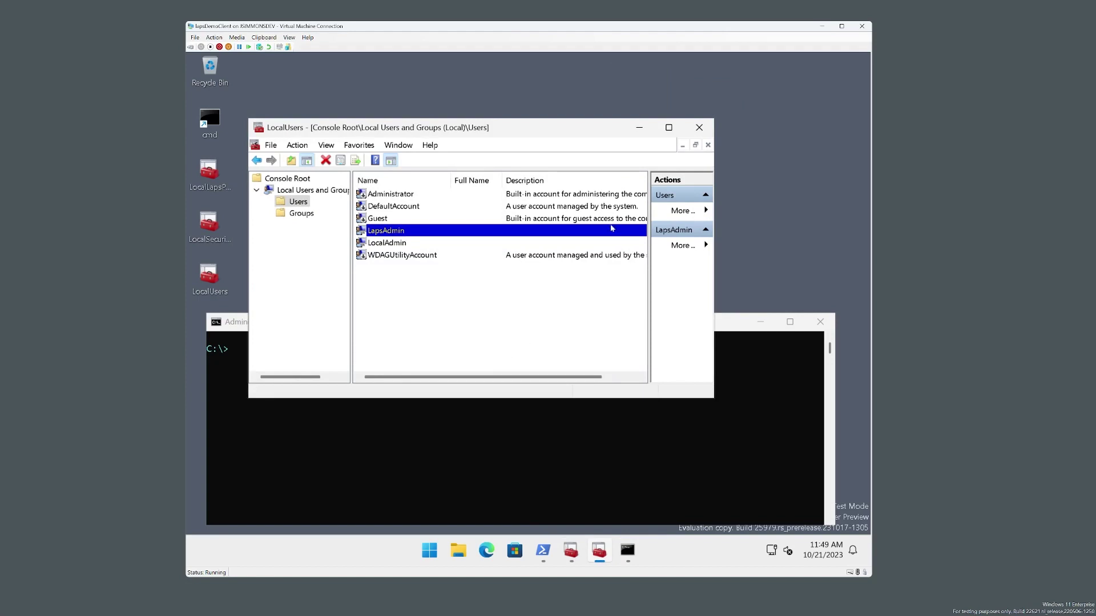
{"action": "left_click", "coordinate": [639, 127]}
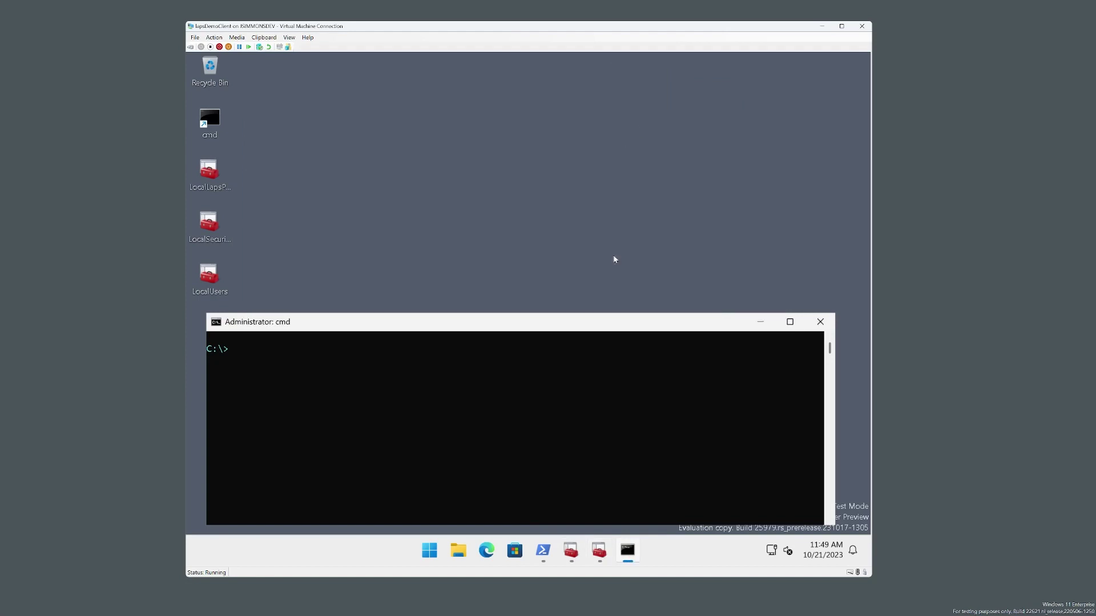
Enable 'Name of administrator account to manage' with the account name LapsAdmin
{"action": "left_click", "coordinate": [571, 550]}
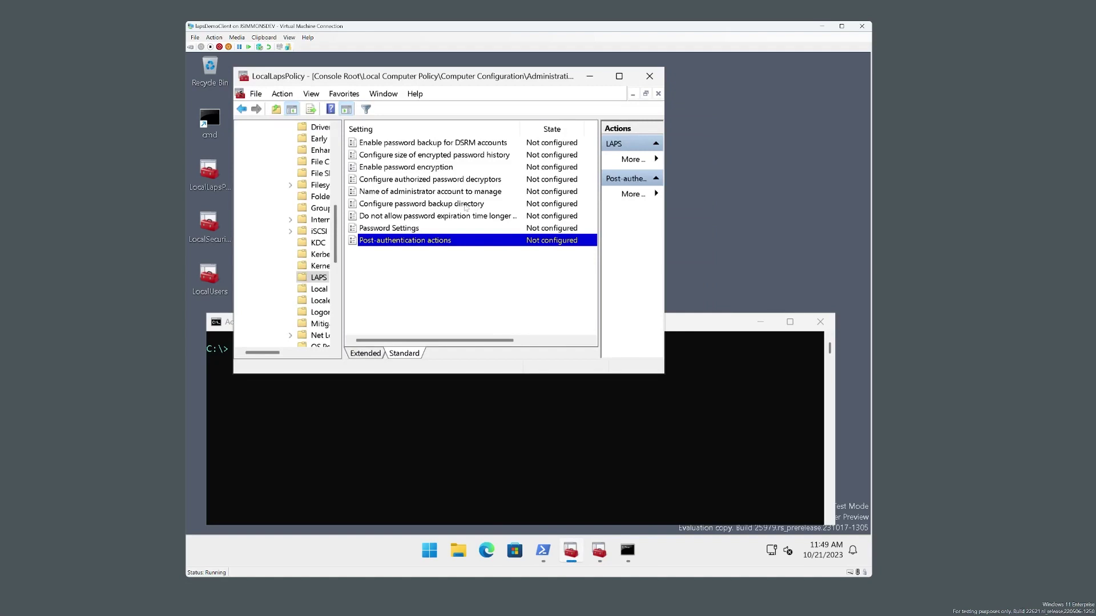
{"action": "double_click", "coordinate": [446, 191]}
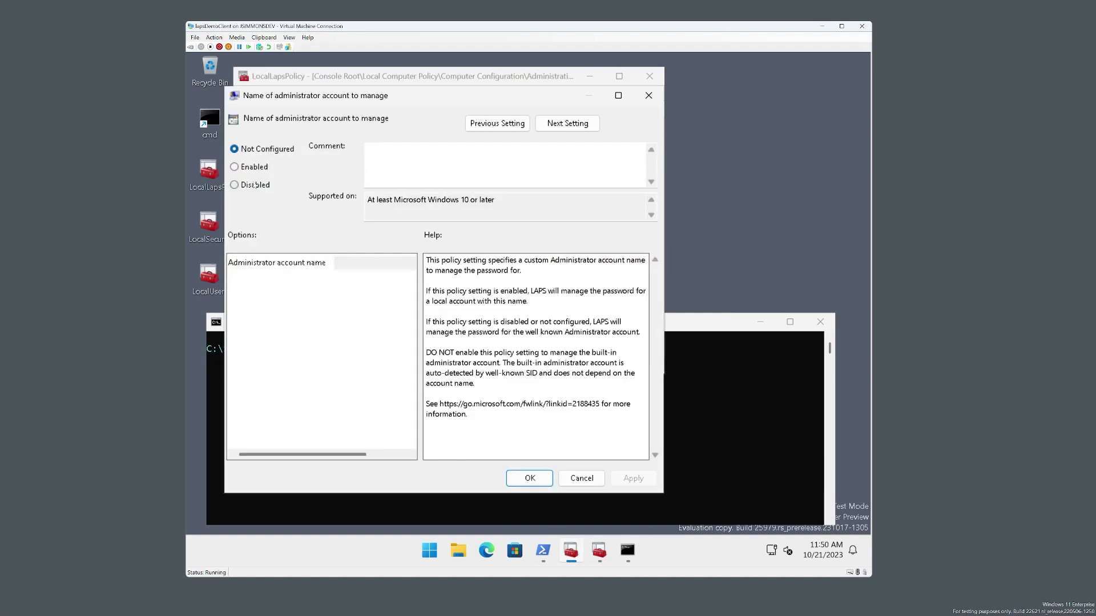
{"action": "left_click", "coordinate": [246, 168]}
{"action": "left_click", "coordinate": [355, 265]}
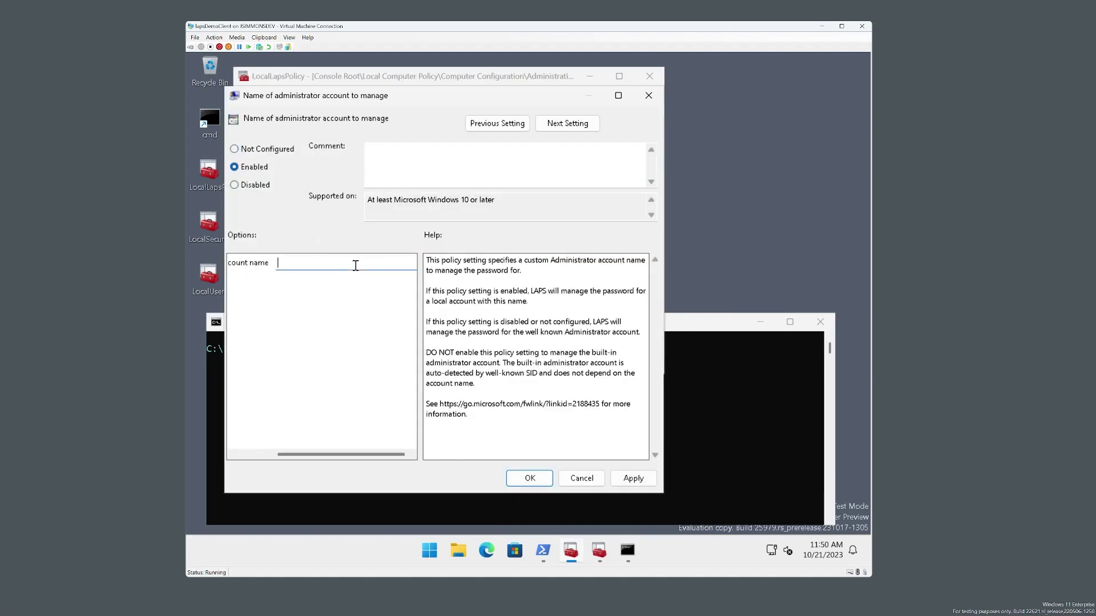
{"action": "type", "text": "LapsAdmin"}
{"action": "left_click", "coordinate": [520, 473]}
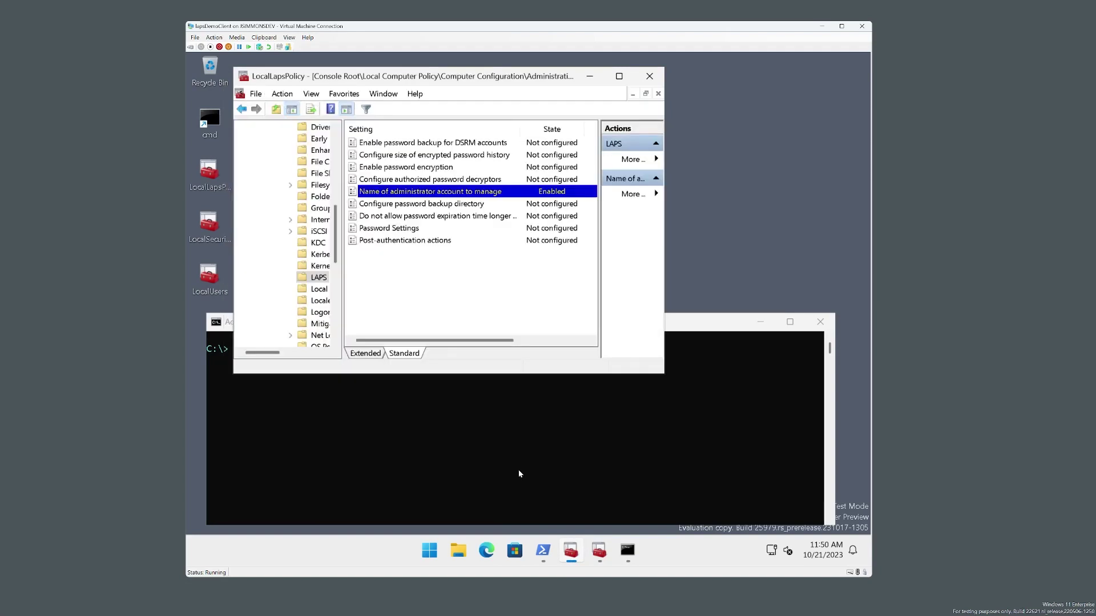
Enable the 'Enable password encryption' policy
{"action": "double_click", "coordinate": [423, 167]}
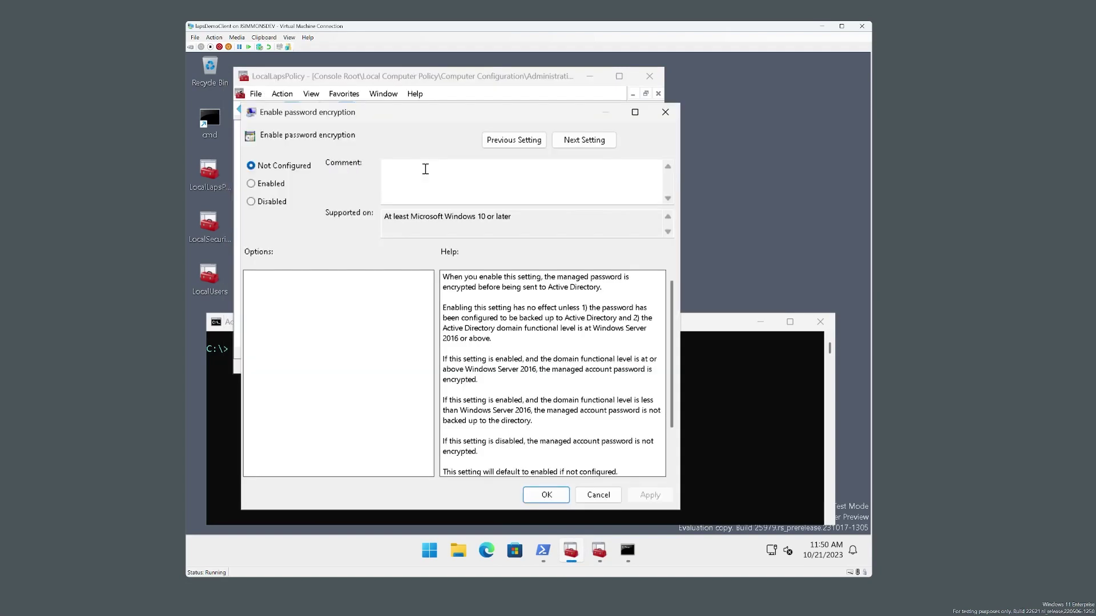
{"action": "left_click", "coordinate": [252, 184]}
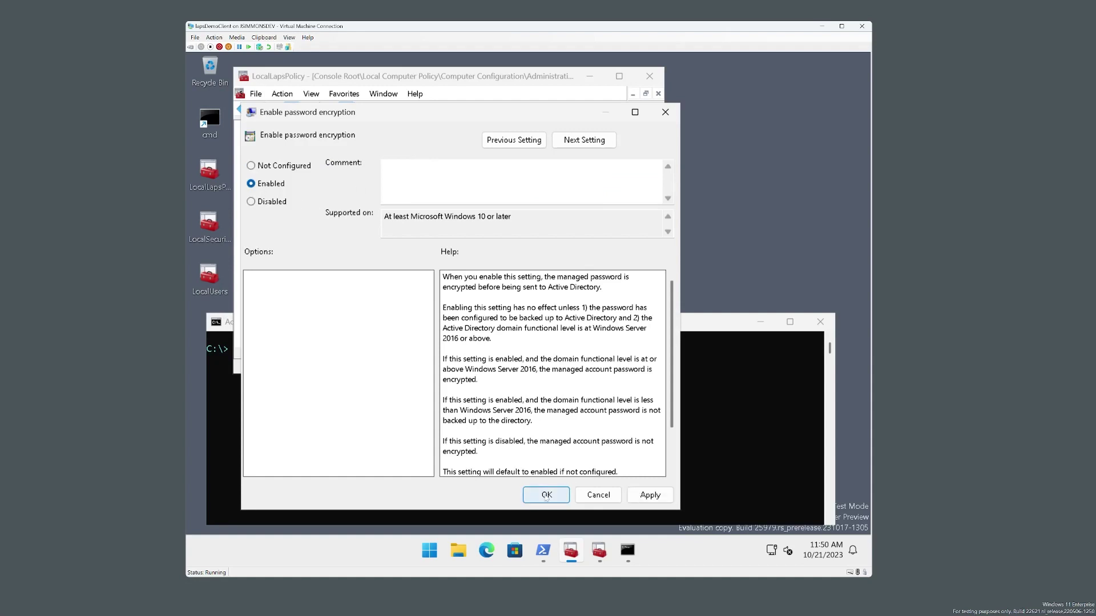
{"action": "left_click", "coordinate": [546, 495]}
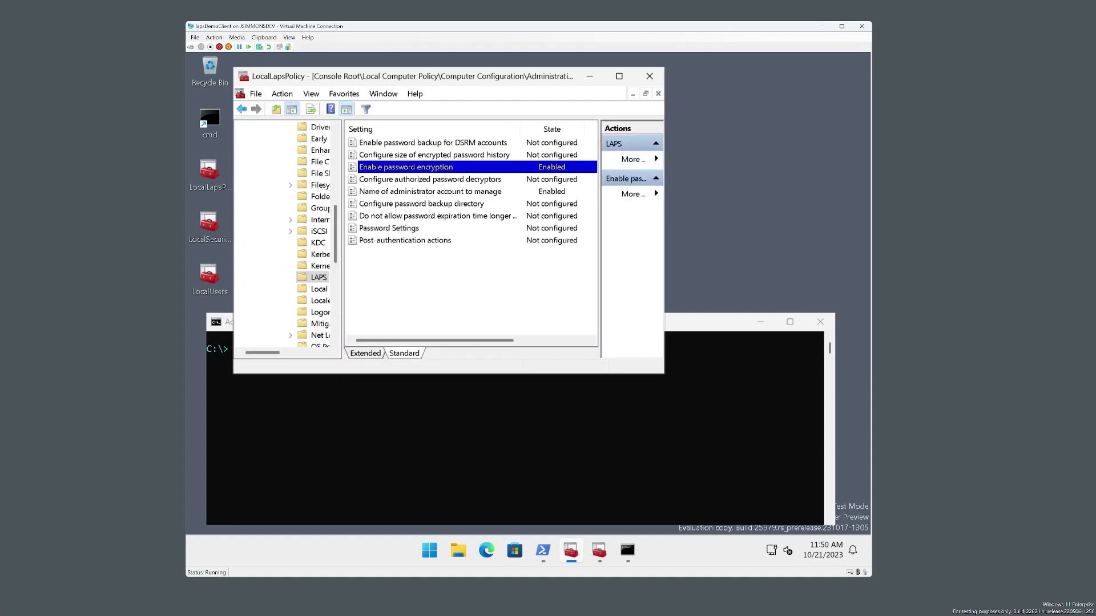
{"action": "double_click", "coordinate": [414, 242]}
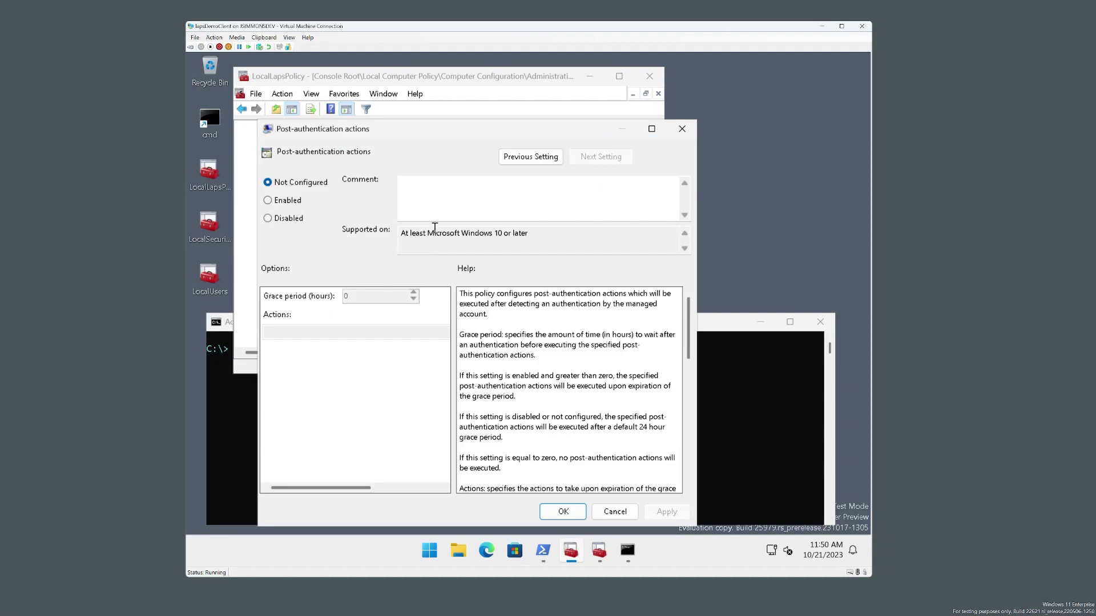
Enable Post-authentication actions with a 1-hour grace period and reset password, logoff, terminate processes
{"action": "left_click_drag", "start_coordinate": [461, 132], "coordinate": [525, 96]}
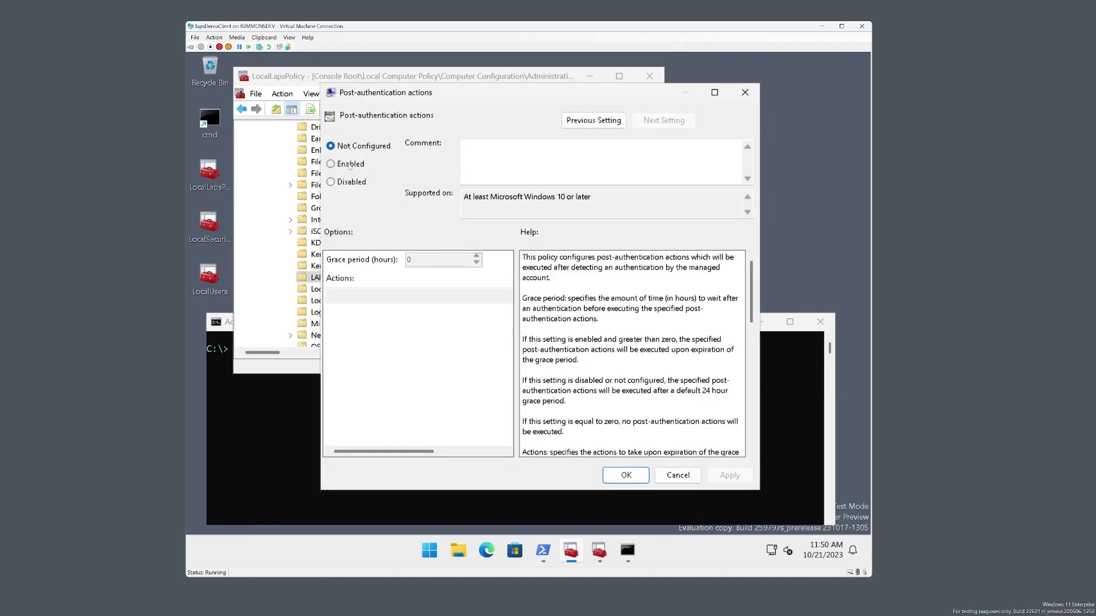
{"action": "left_click", "coordinate": [331, 164]}
{"action": "left_click_drag", "start_coordinate": [437, 266], "coordinate": [358, 268]}
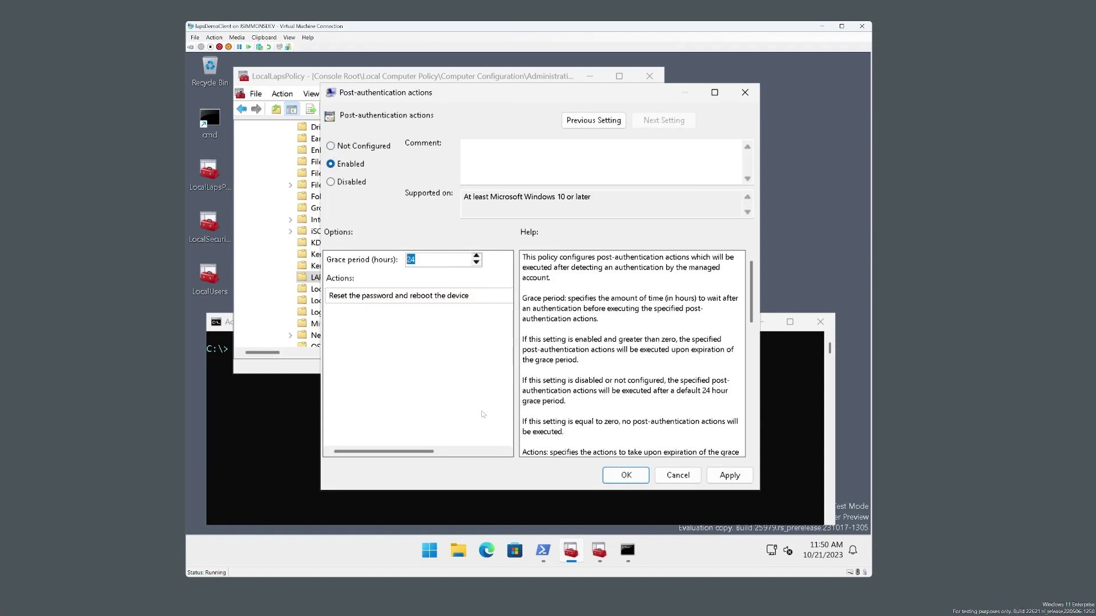
{"action": "type", "text": "1"}
{"action": "left_click", "coordinate": [489, 298]}
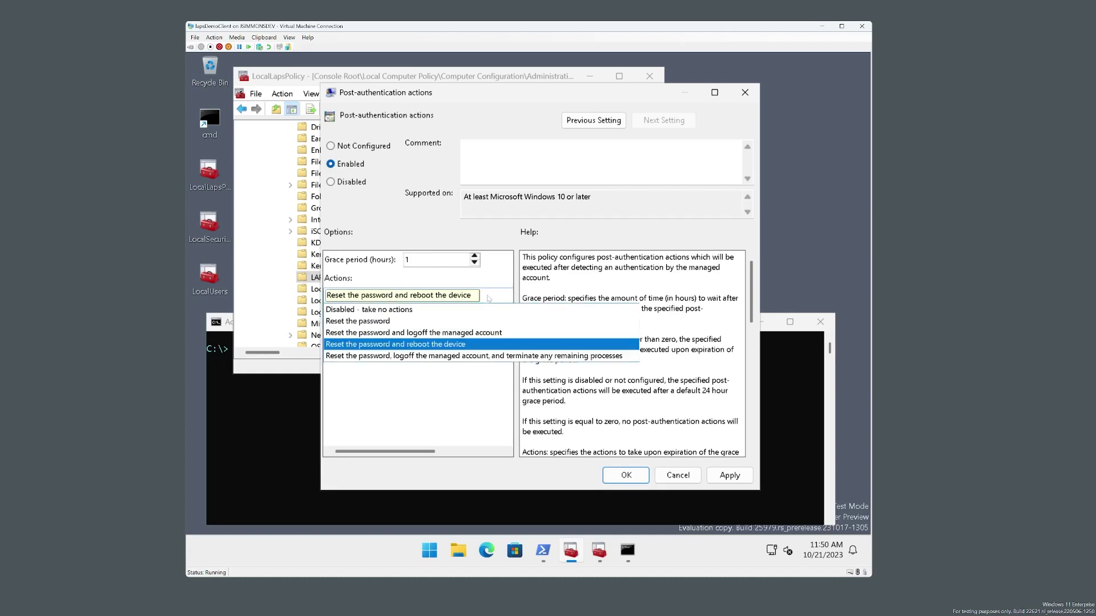
{"action": "left_click", "coordinate": [417, 358]}
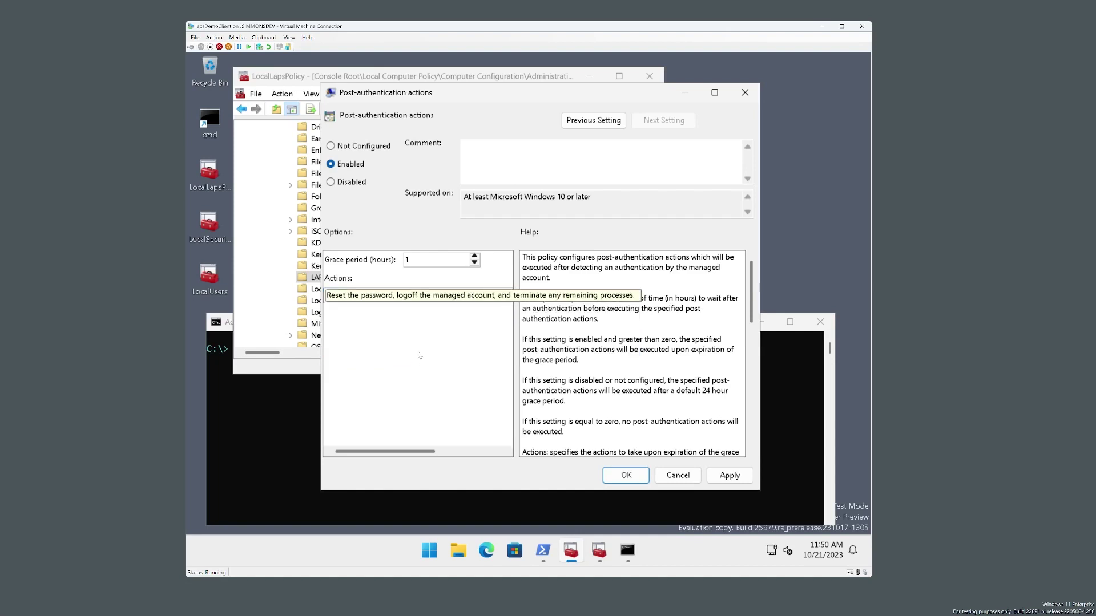
{"action": "left_click", "coordinate": [636, 476]}
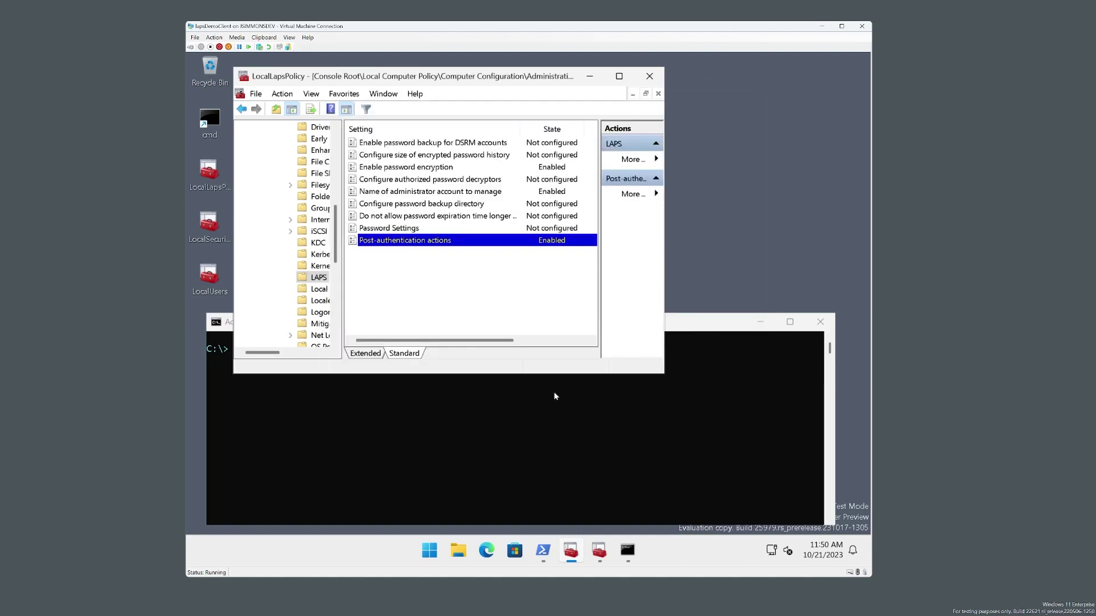
Enable Configure password backup directory set to Active Directory, then bring the administrator PowerShell forward
{"action": "double_click", "coordinate": [449, 204]}
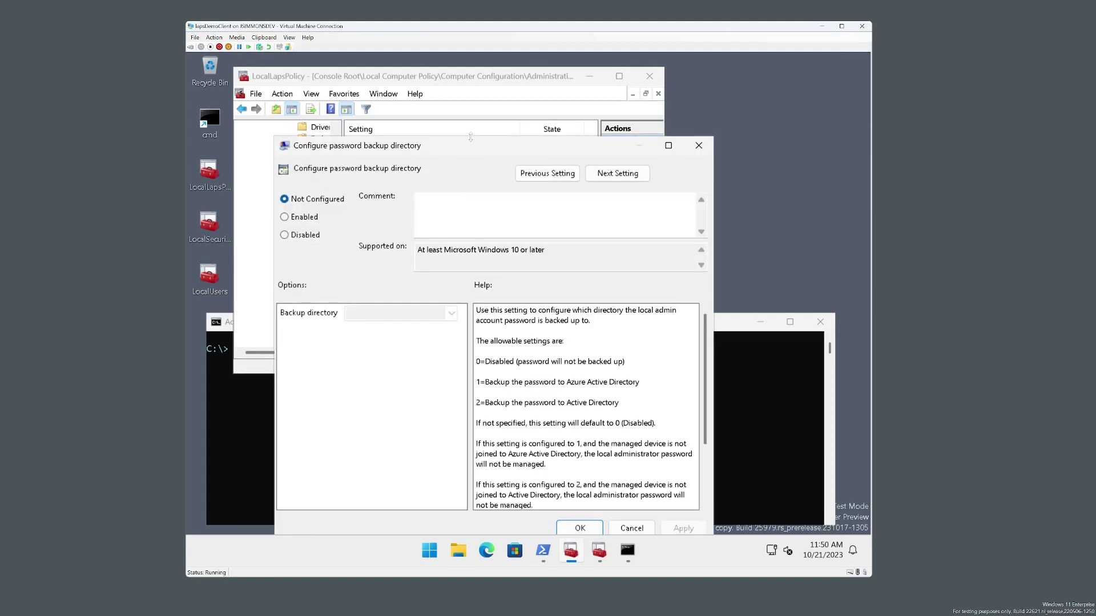
{"action": "left_click_drag", "start_coordinate": [473, 148], "coordinate": [478, 90]}
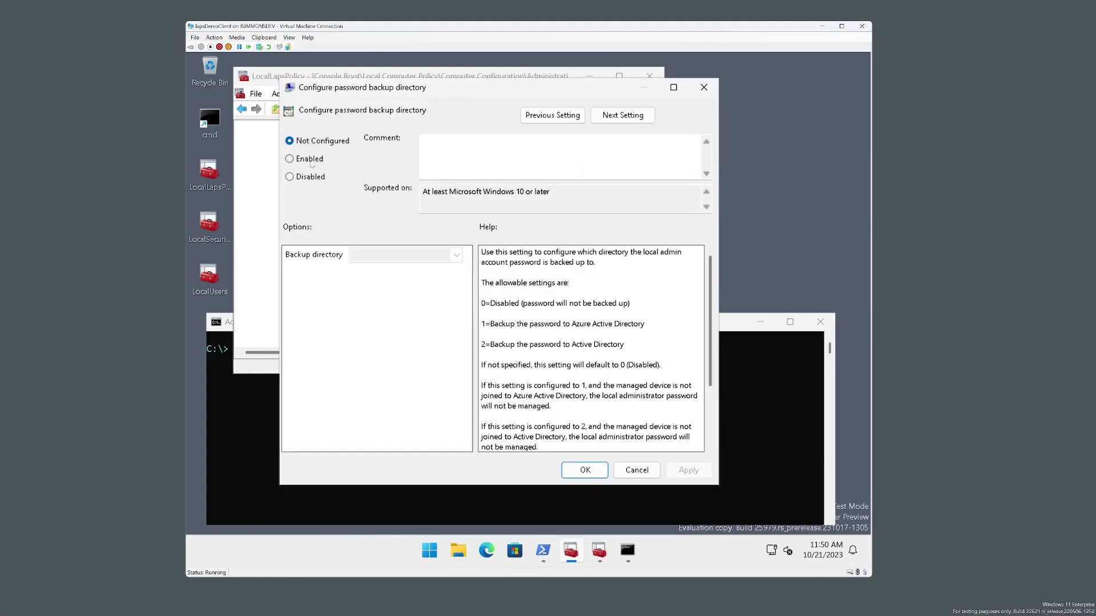
{"action": "left_click", "coordinate": [309, 159]}
{"action": "left_click", "coordinate": [456, 256]}
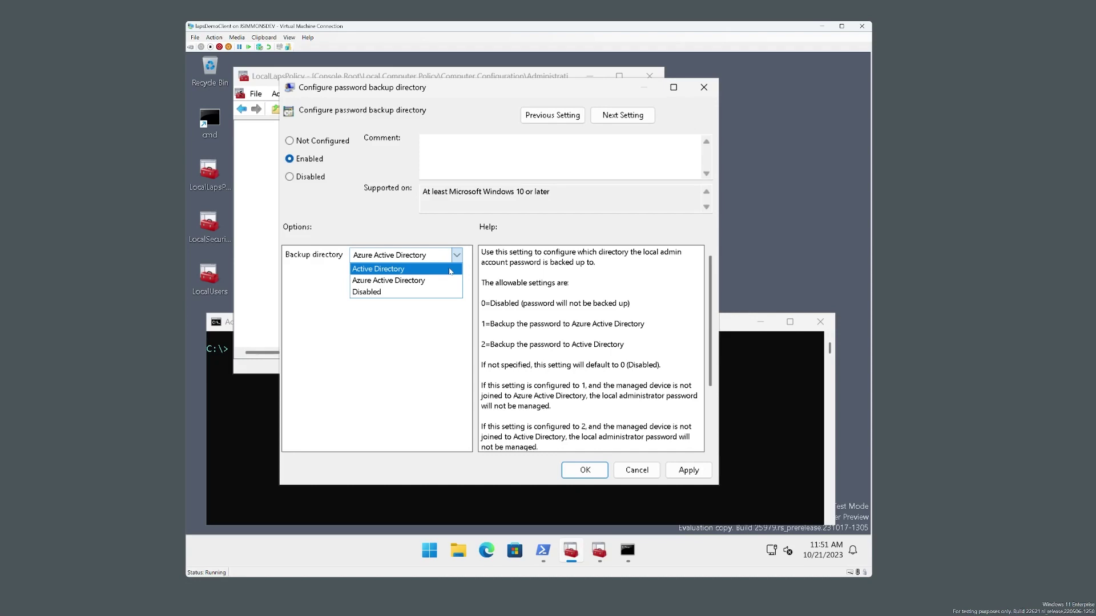
{"action": "left_click", "coordinate": [420, 272]}
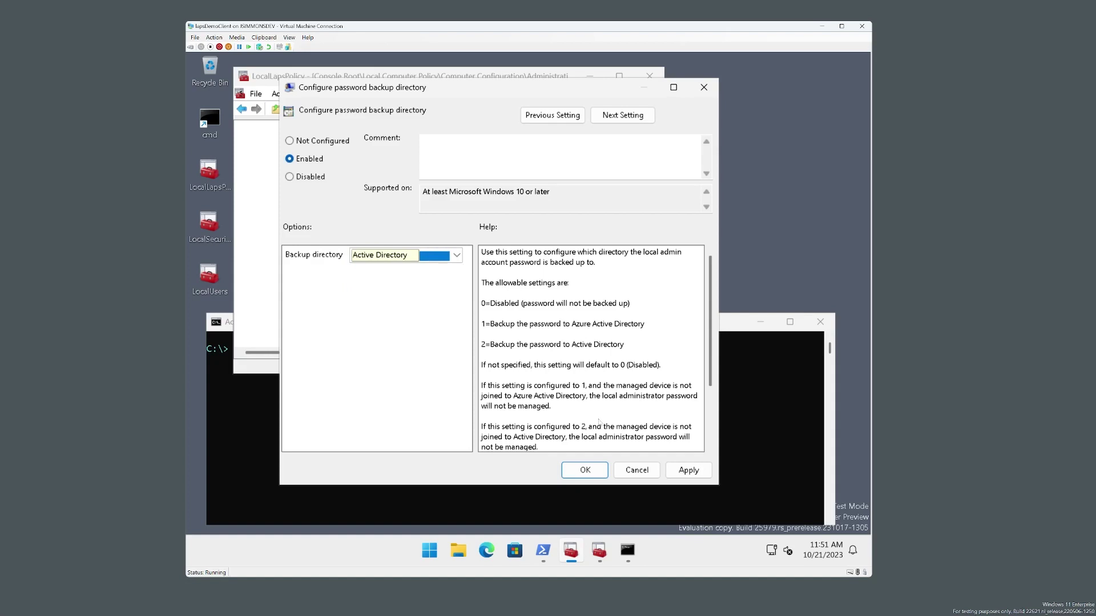
{"action": "left_click", "coordinate": [587, 470]}
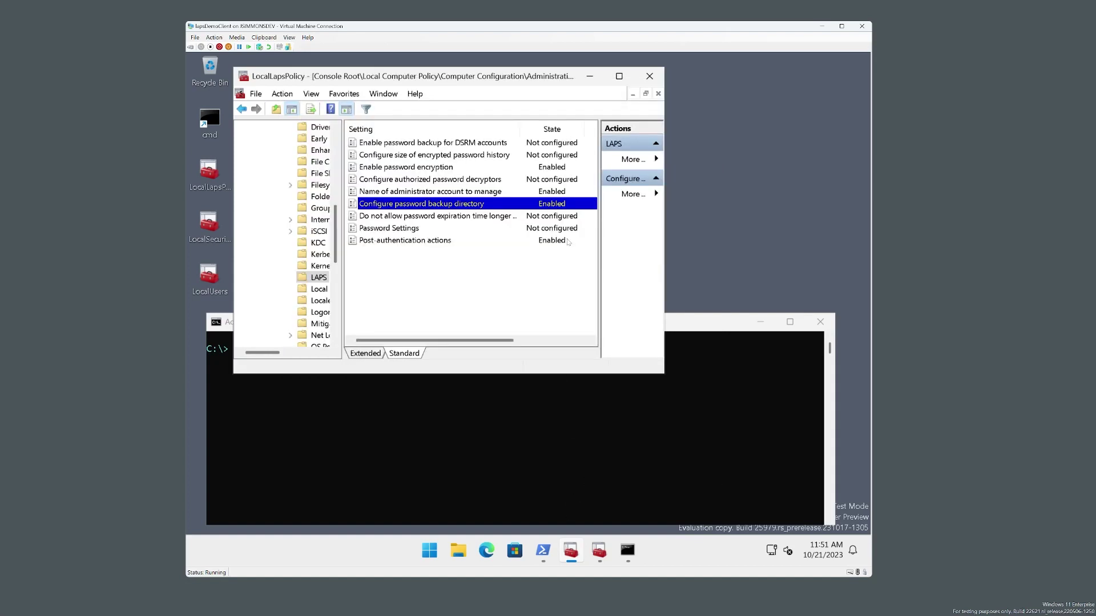
{"action": "left_click", "coordinate": [589, 77]}
{"action": "left_click", "coordinate": [543, 551]}
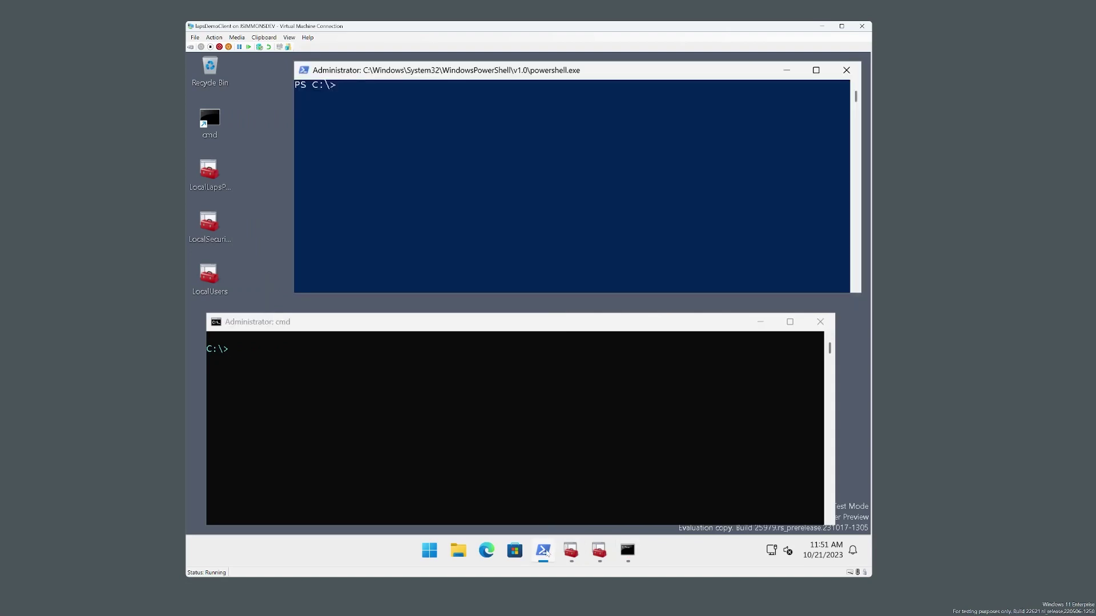
Run Invoke-LapsPolicyProcessing, then Get-LapsADPassword -Identity lapsDemoClient -AsPlainText
{"action": "type", "text": "invoke-lapspol"}
{"action": "key", "text": "Tab"}
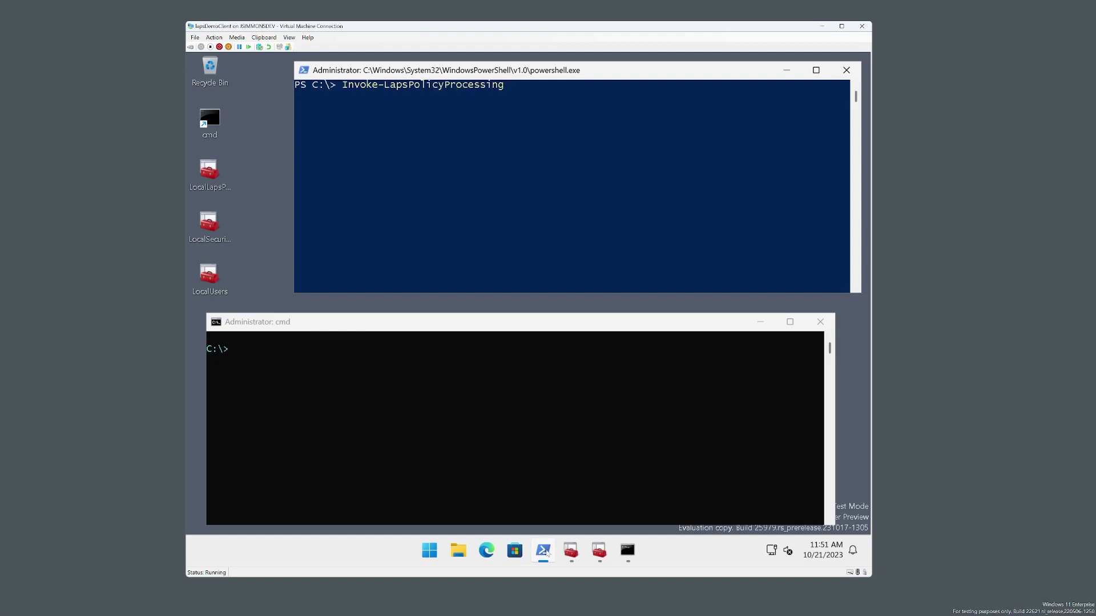
{"action": "type", "text": "get-lapsadp"}
{"action": "key", "text": "Tab"}
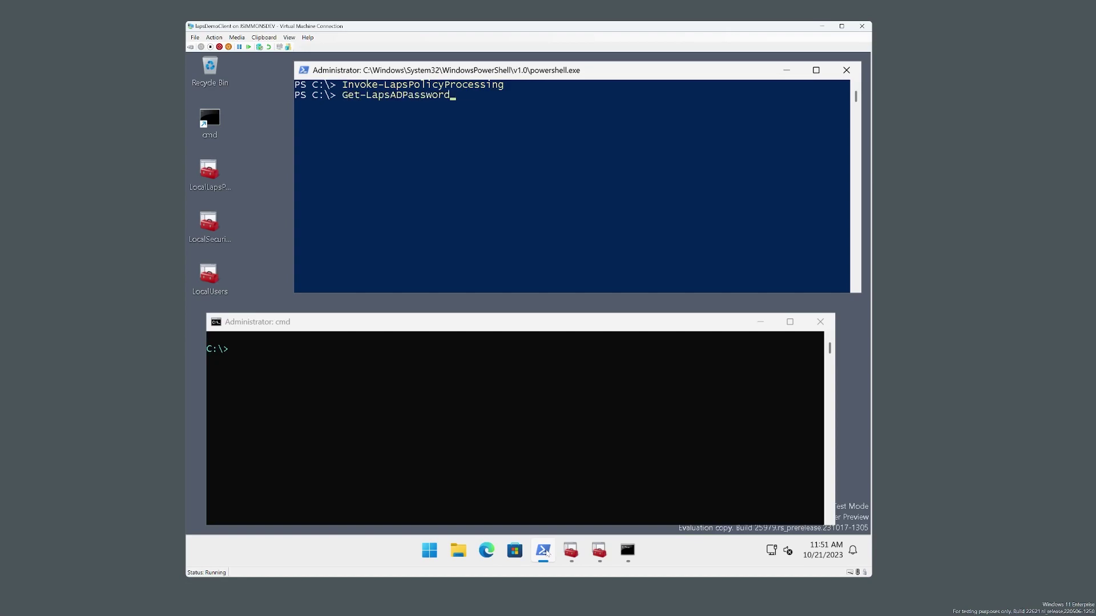
{"action": "type", "text": "-Identity lapsDemoClient -"}
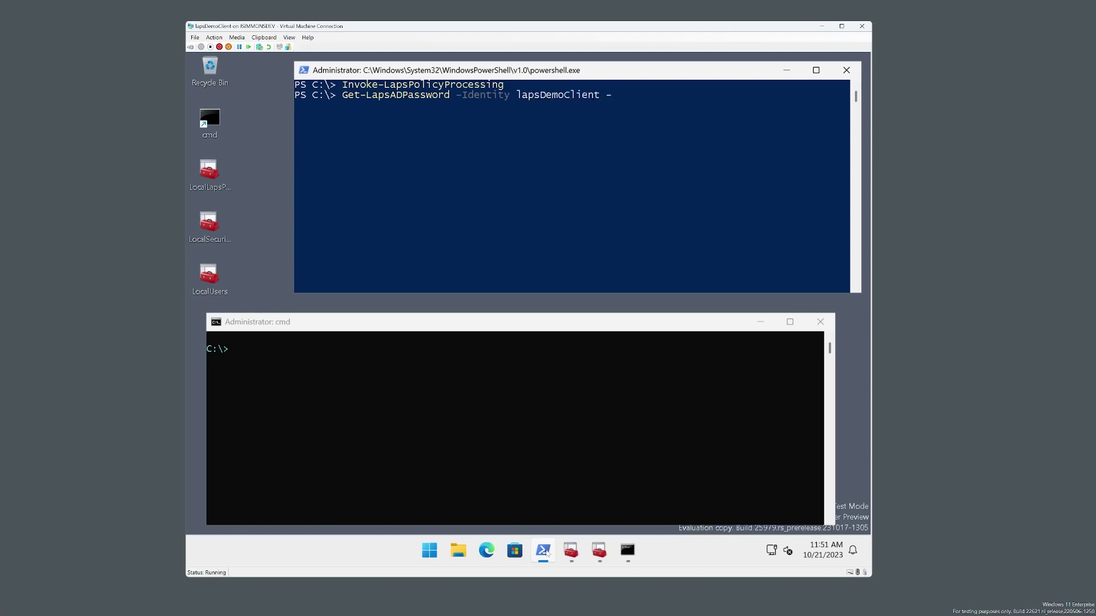
{"action": "type", "text": "AsPlainText"}
{"action": "key", "text": "Return"}
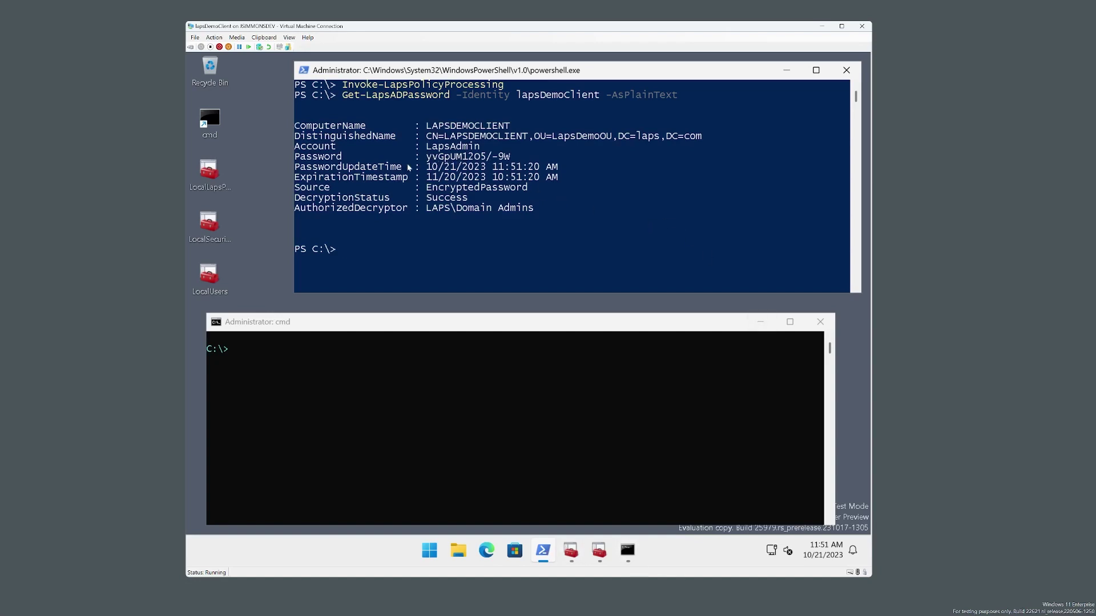
Enter the clipboard reg.exe add command in cmd, creating TestHookFlags REG_DWORD 1 under LAPS\State
{"action": "left_click_drag", "start_coordinate": [293, 178], "coordinate": [502, 182]}
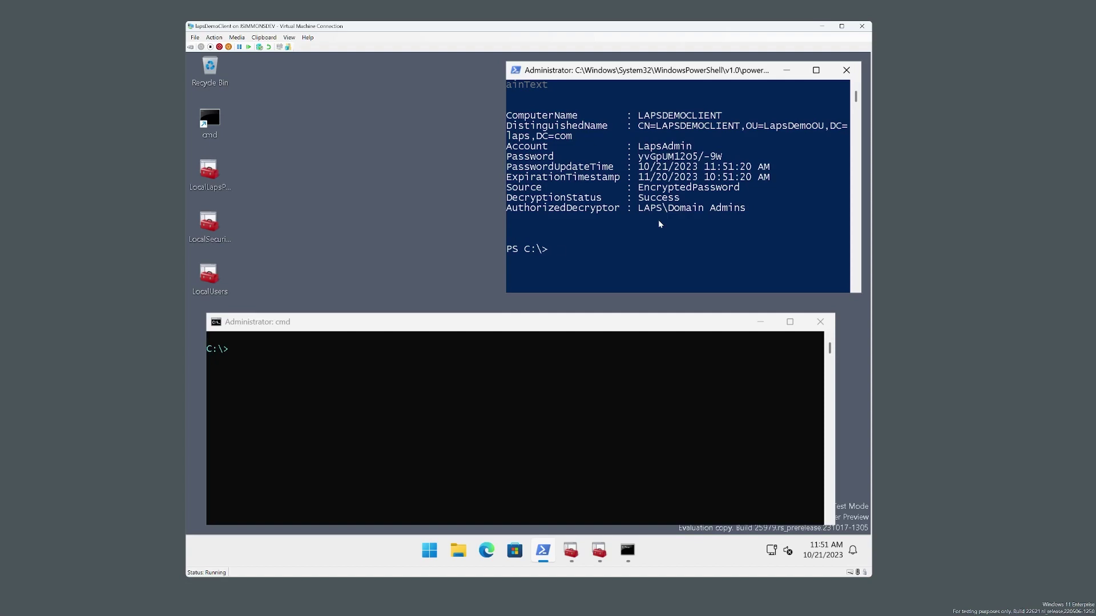
{"action": "left_click", "coordinate": [480, 428]}
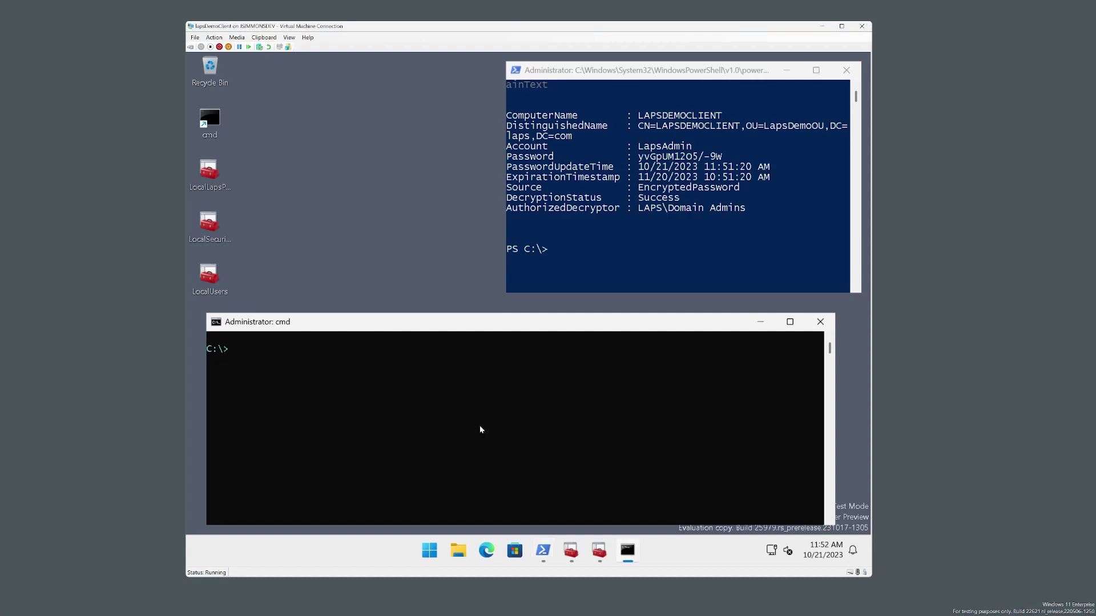
{"action": "left_click", "coordinate": [262, 38]}
{"action": "left_click", "coordinate": [265, 47]}
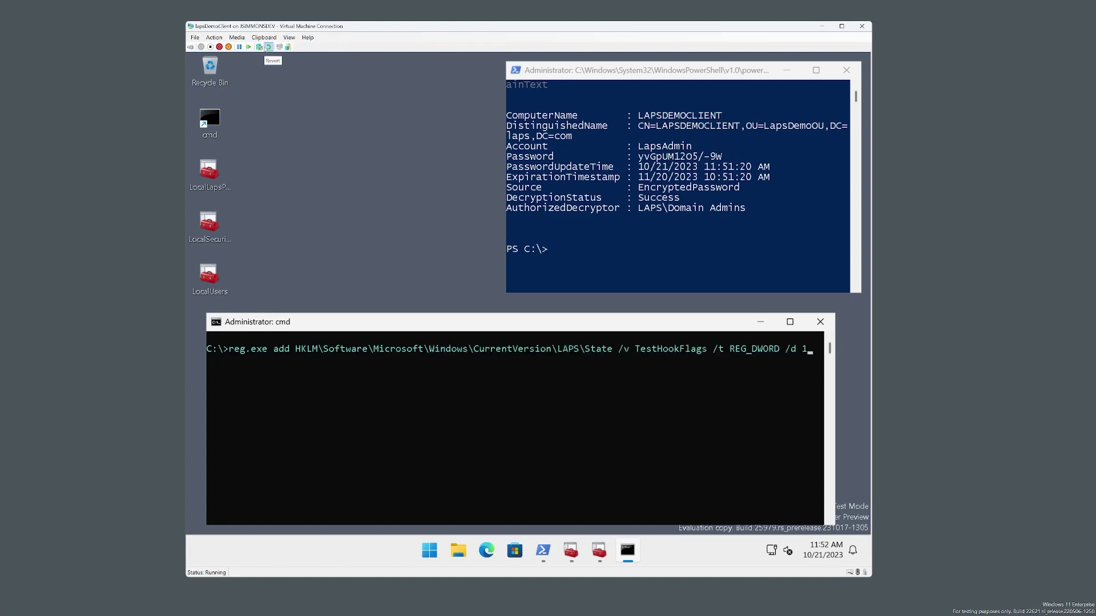
{"action": "key", "text": "Return"}
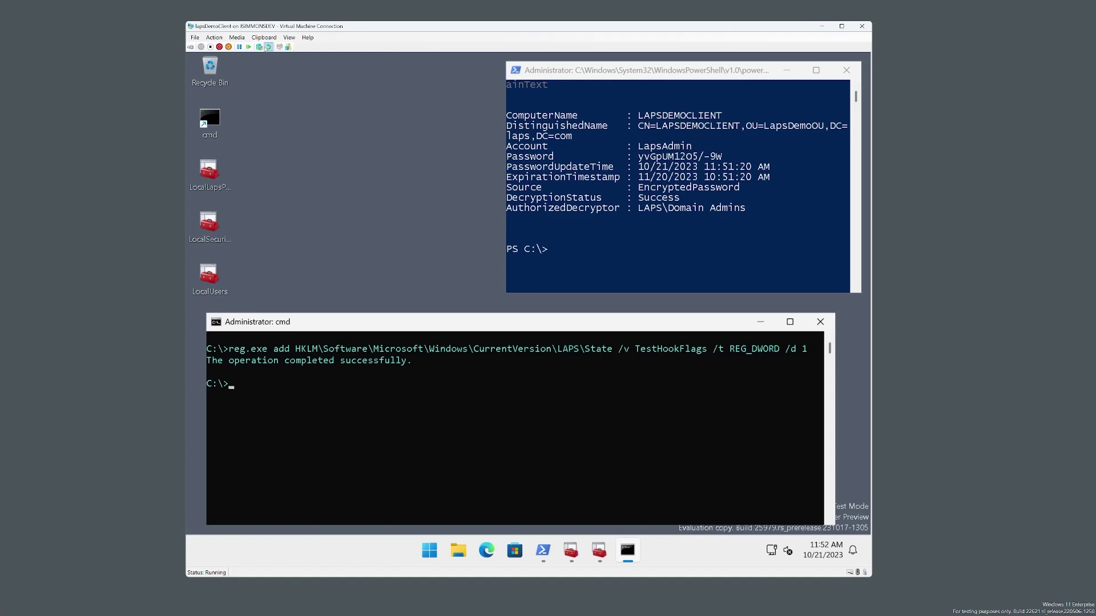
{"action": "left_click", "coordinate": [571, 550]}
{"action": "left_click", "coordinate": [423, 241]}
{"action": "double_click", "coordinate": [423, 241]}
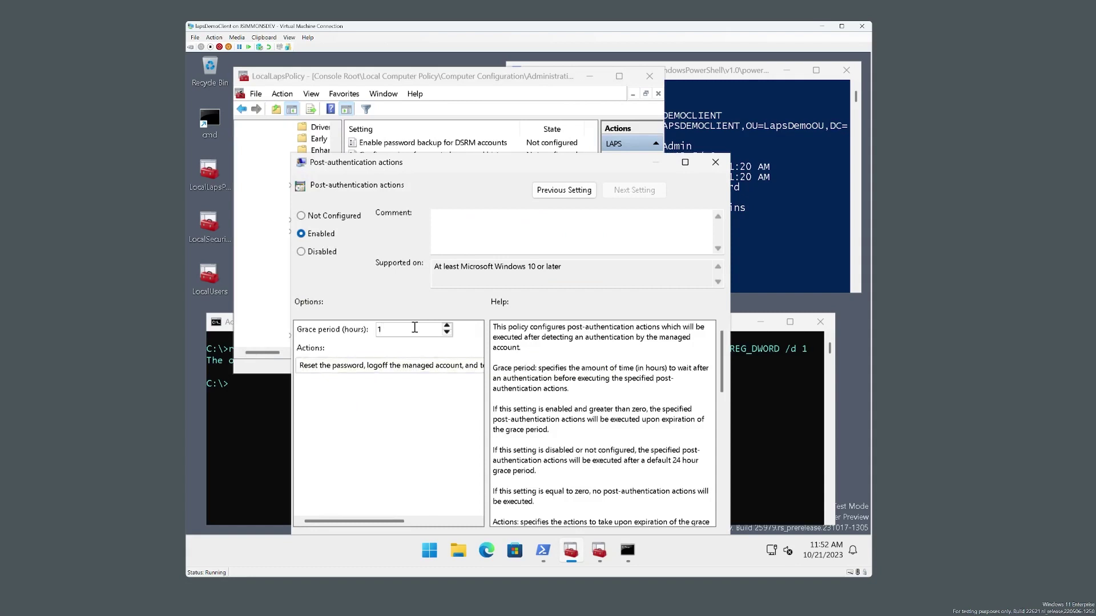
{"action": "key", "text": "Tab"}
{"action": "key", "text": "Return"}
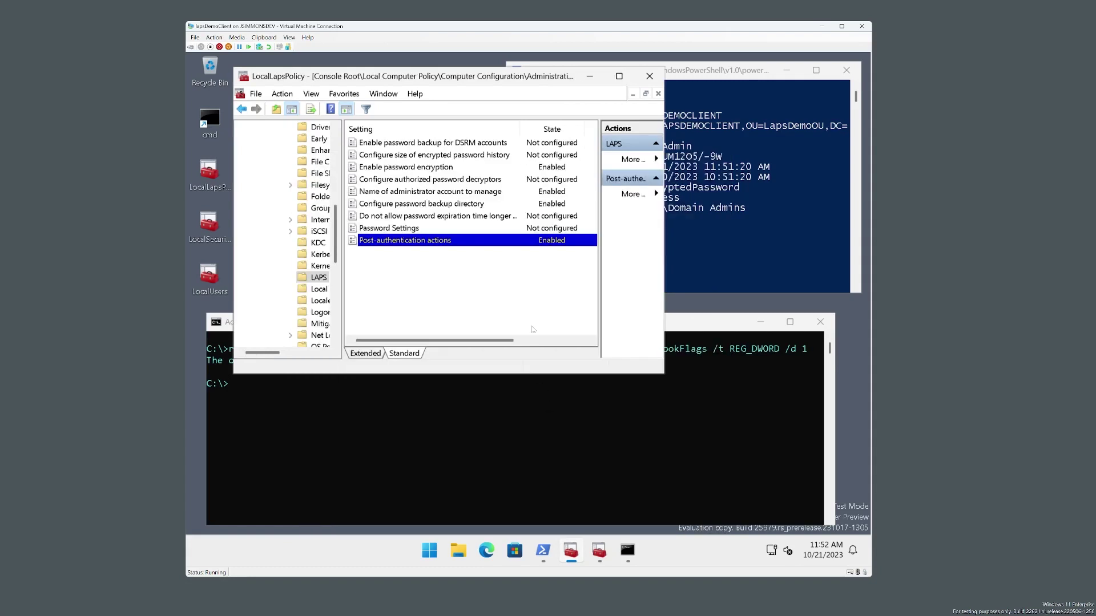
{"action": "left_click", "coordinate": [589, 80]}
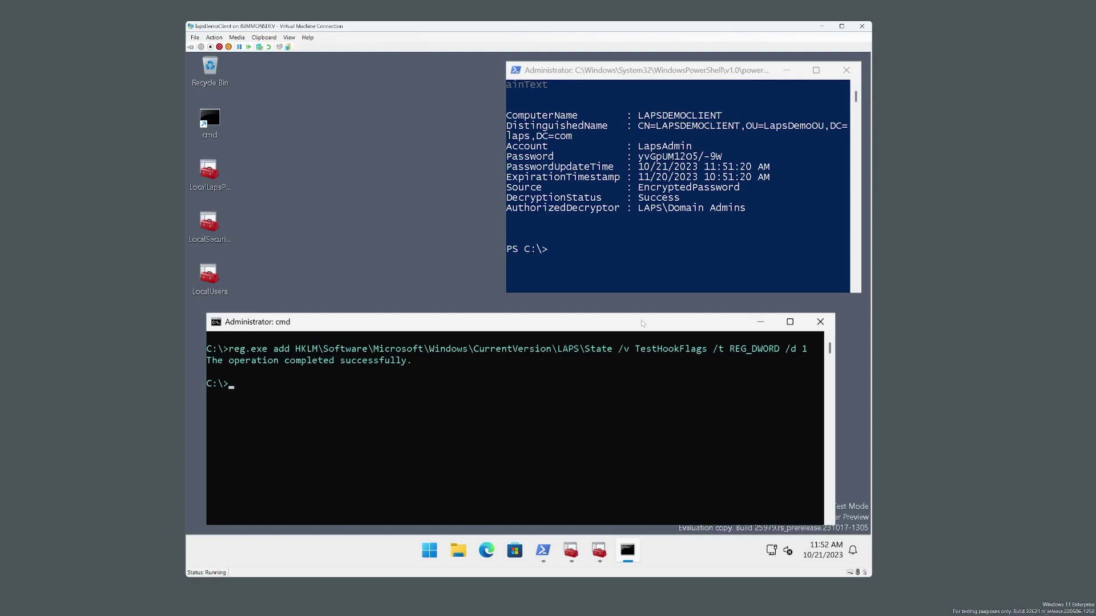
Start a cmd.exe window with runas /u:LapsAdmin, using the managed password copied from PowerShell
{"action": "left_click", "coordinate": [582, 441]}
{"action": "key", "text": "Escape"}
{"action": "left_click", "coordinate": [583, 439]}
{"action": "type", "text": "runas.exe /u:LapsAdmin"}
{"action": "left_click", "coordinate": [639, 161]}
{"action": "left_click_drag", "start_coordinate": [637, 158], "coordinate": [719, 158]}
{"action": "right_click", "coordinate": [719, 157]}
{"action": "left_click", "coordinate": [518, 385]}
{"action": "type", "text": "cmd.exe"}
{"action": "key", "text": "Return"}
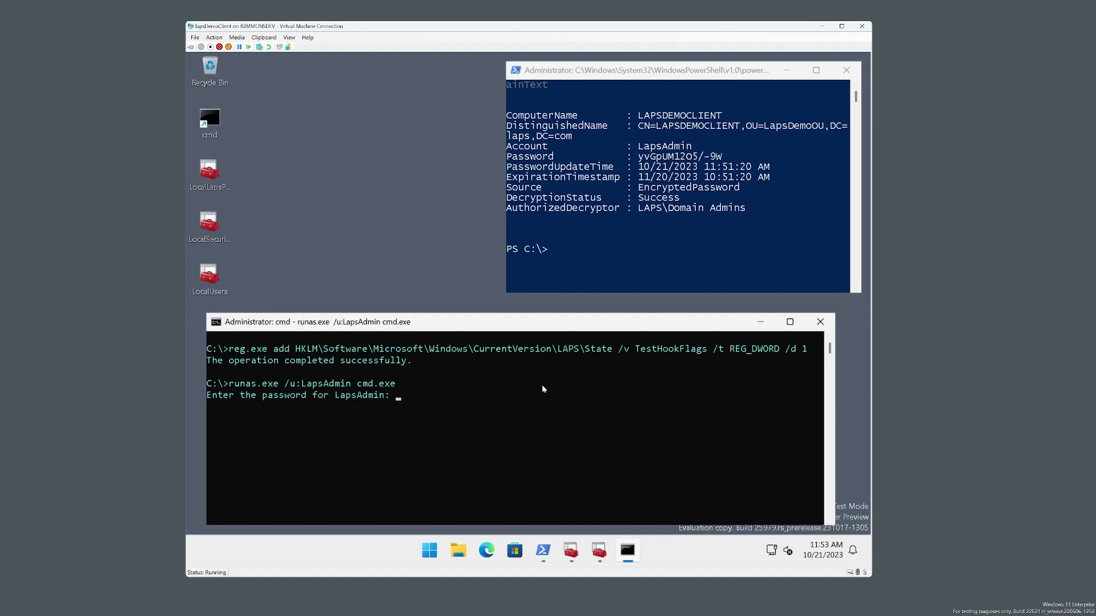
{"action": "right_click", "coordinate": [591, 376]}
{"action": "key", "text": "Return"}
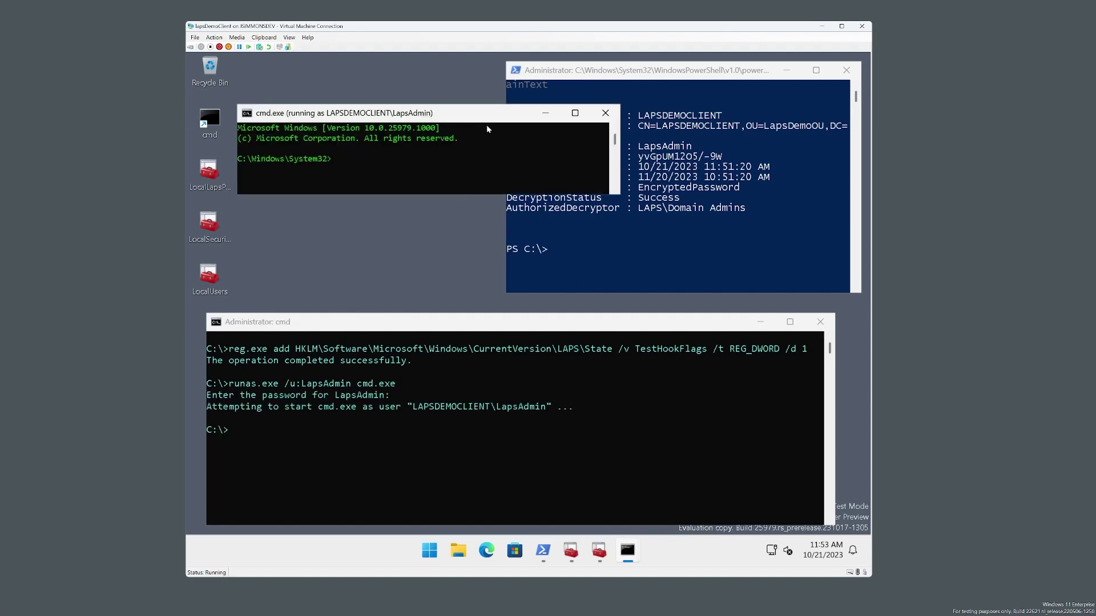
{"action": "left_click_drag", "start_coordinate": [488, 117], "coordinate": [488, 94]}
Launch a second LapsAdmin cmd.exe window by rerunning runas with the same pasted password
{"action": "left_click", "coordinate": [552, 391]}
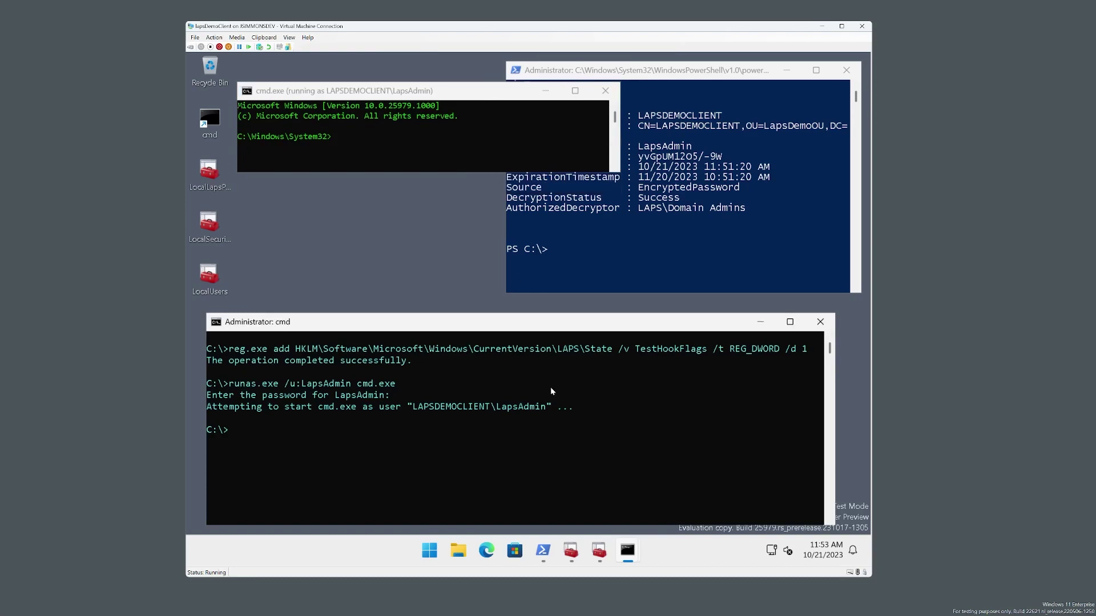
{"action": "key", "text": "Up"}
{"action": "key", "text": "Return"}
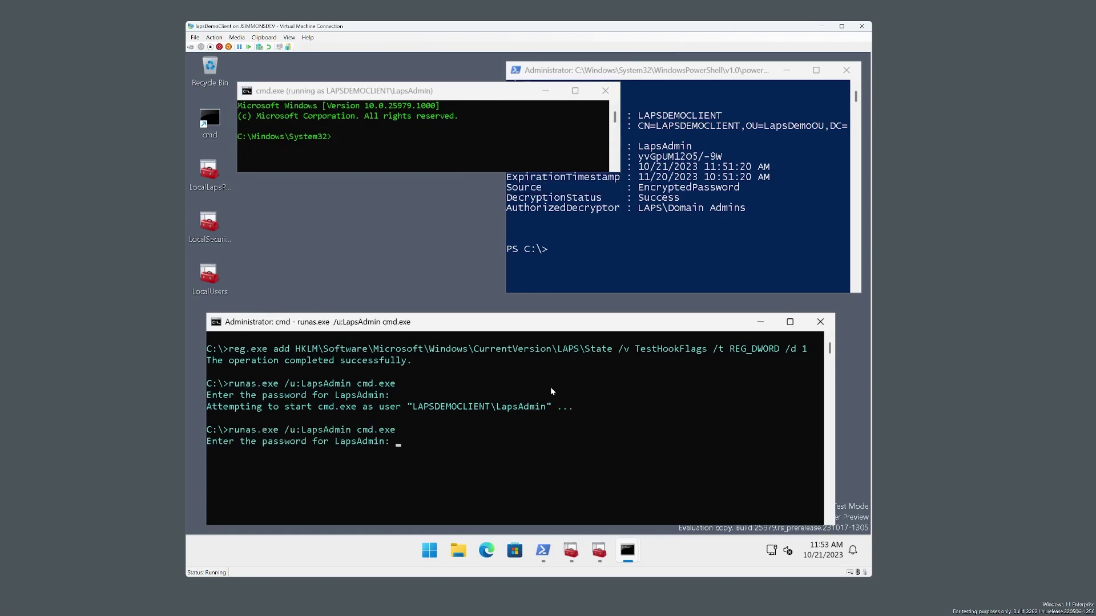
{"action": "right_click", "coordinate": [582, 391]}
{"action": "key", "text": "Return"}
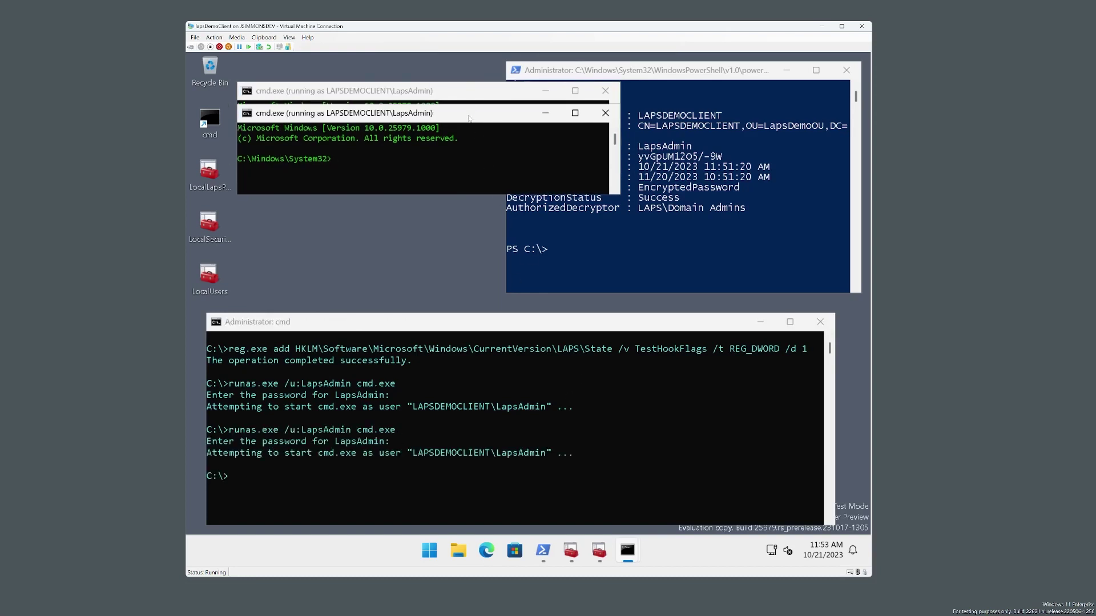
{"action": "left_click_drag", "start_coordinate": [468, 119], "coordinate": [465, 210]}
{"action": "left_click", "coordinate": [438, 157]}
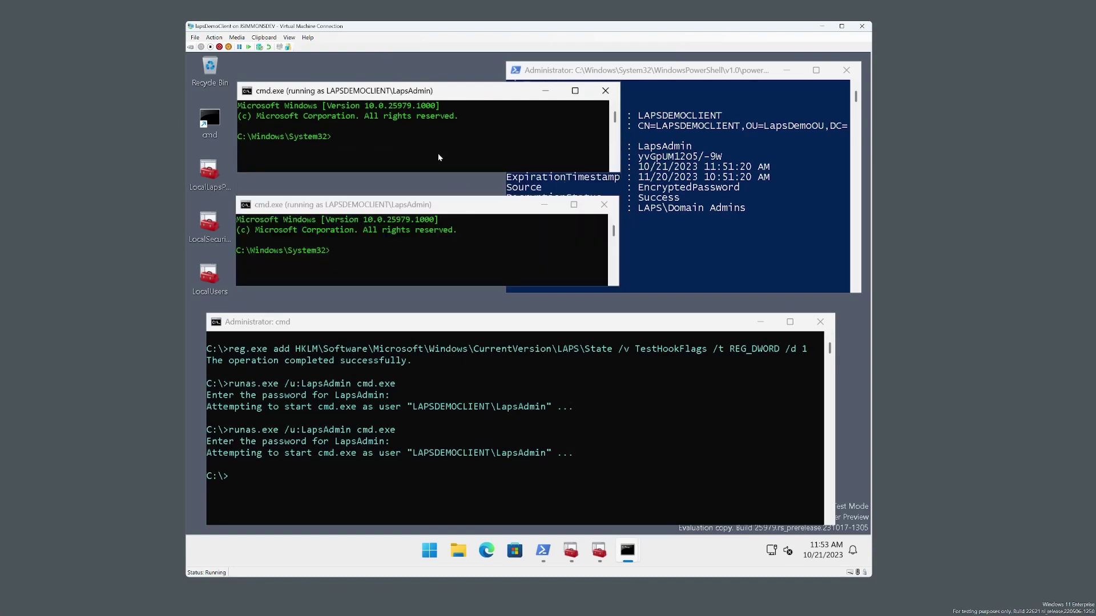
Launch and arrange a Notepad from each LapsAdmin window, then type eventvwr in the admin prompt
{"action": "type", "text": "notepad"}
{"action": "key", "text": "Return"}
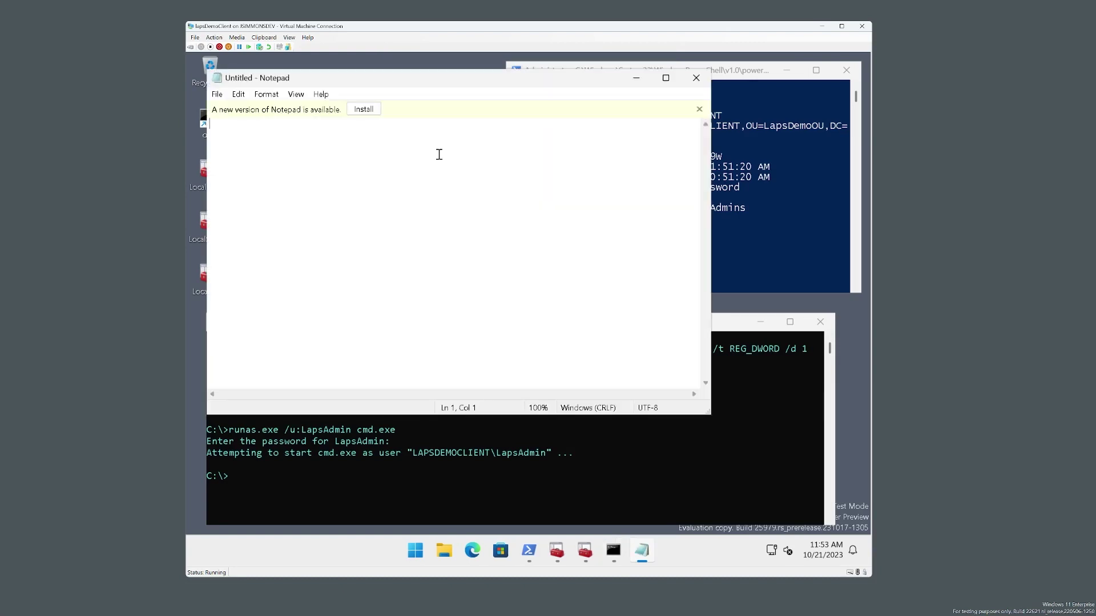
{"action": "left_click_drag", "start_coordinate": [207, 70], "coordinate": [394, 181]}
{"action": "left_click_drag", "start_coordinate": [485, 186], "coordinate": [606, 121]}
{"action": "left_click", "coordinate": [426, 238]}
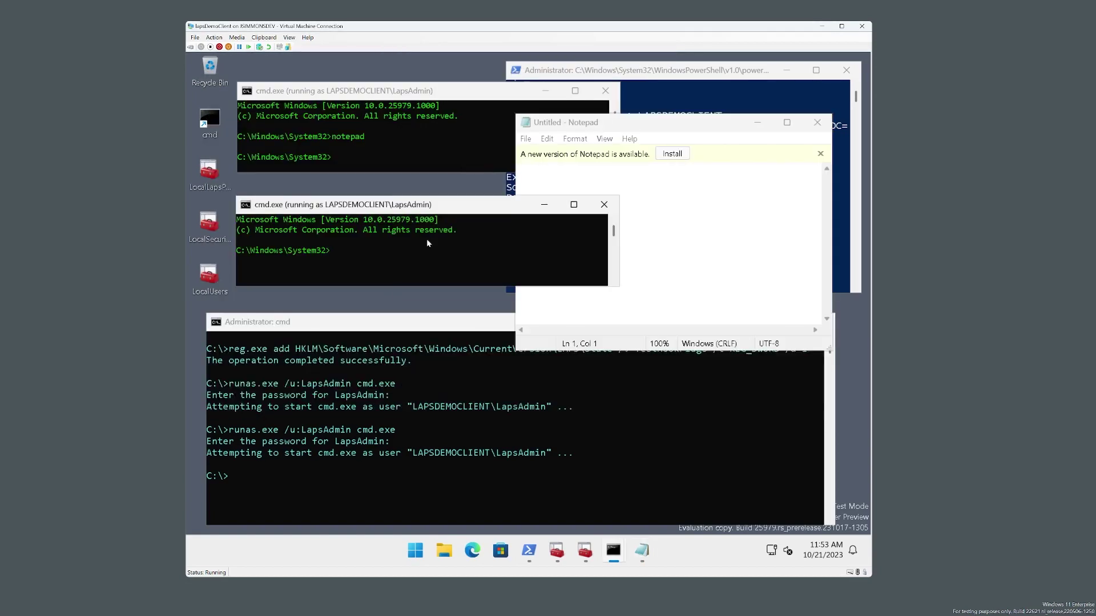
{"action": "type", "text": "notepad"}
{"action": "key", "text": "Return"}
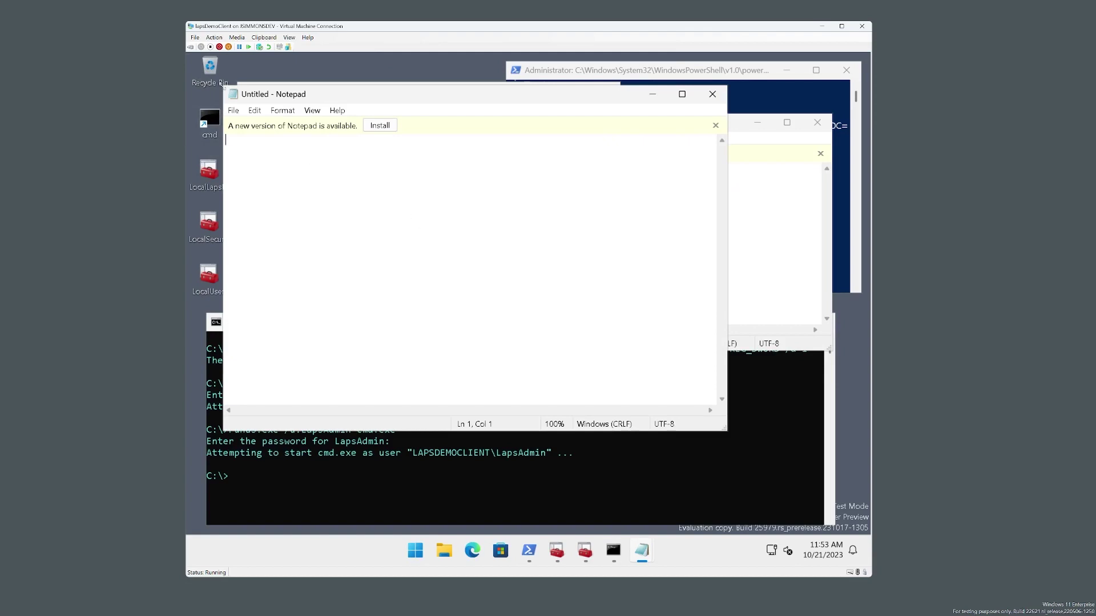
{"action": "left_click_drag", "start_coordinate": [223, 84], "coordinate": [343, 176]}
{"action": "left_click_drag", "start_coordinate": [448, 187], "coordinate": [488, 261]}
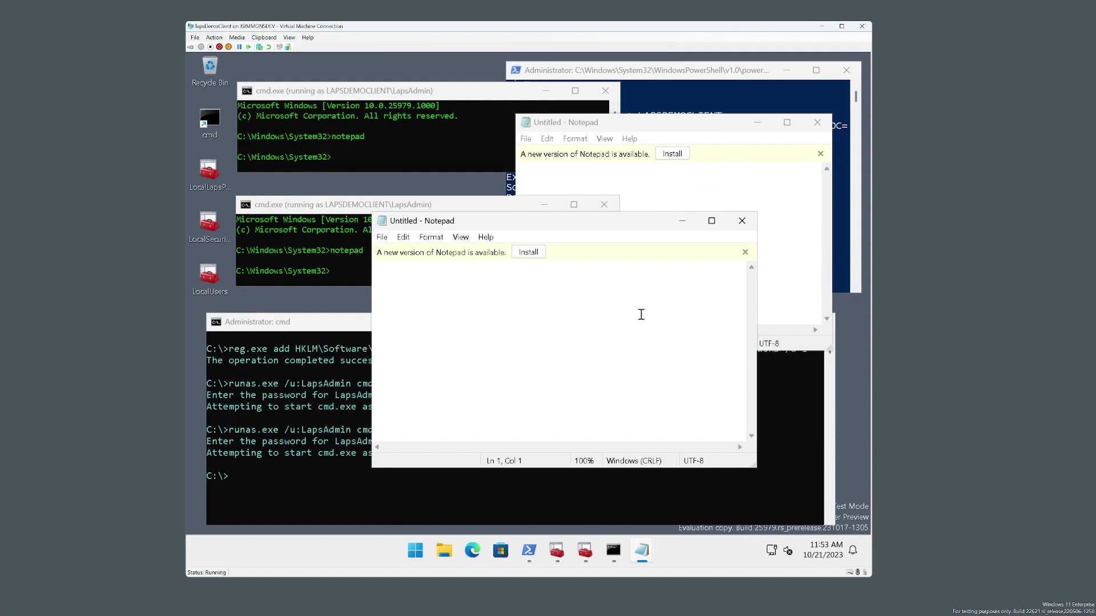
{"action": "left_click", "coordinate": [512, 503]}
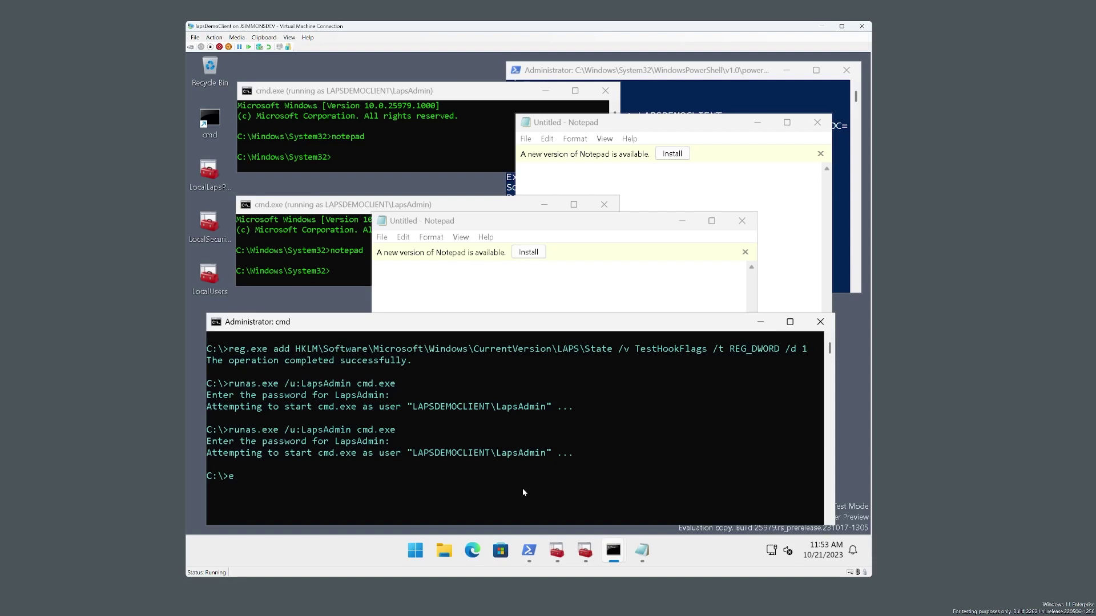
{"action": "type", "text": "ventvwr"}
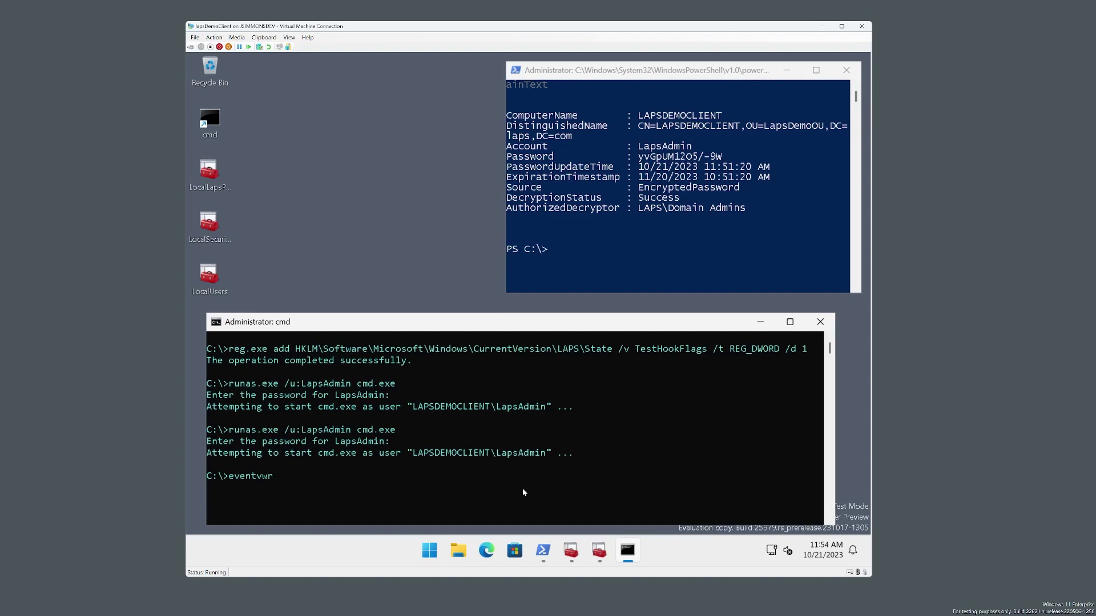
Start Event Viewer maximized and open Applications and Services Logs > Microsoft > Windows > LAPS > Operational
{"action": "key", "text": "Return"}
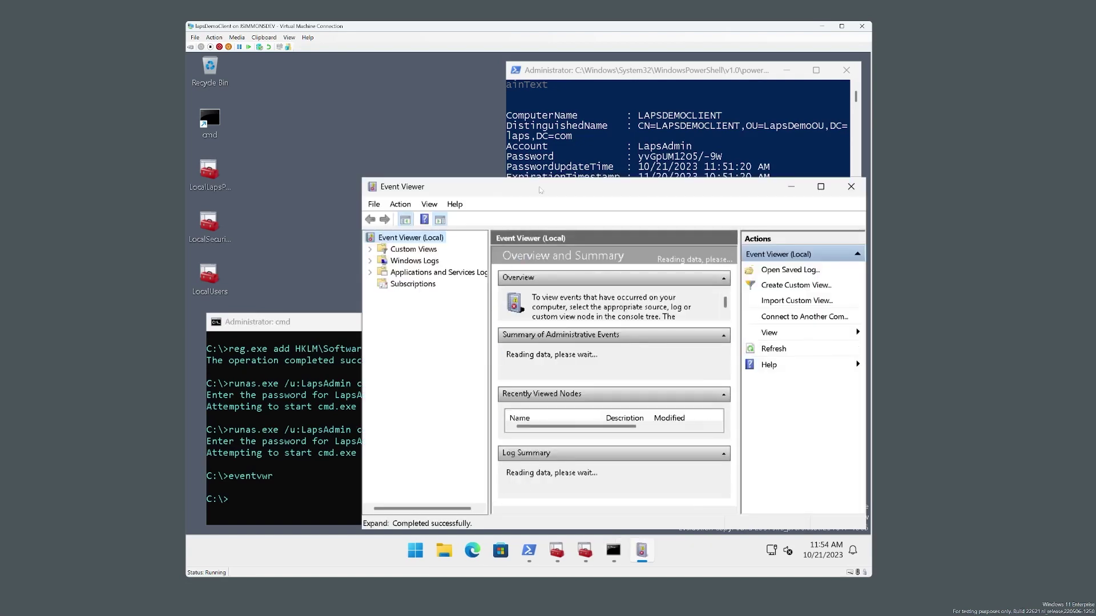
{"action": "left_click_drag", "start_coordinate": [542, 190], "coordinate": [445, 135]}
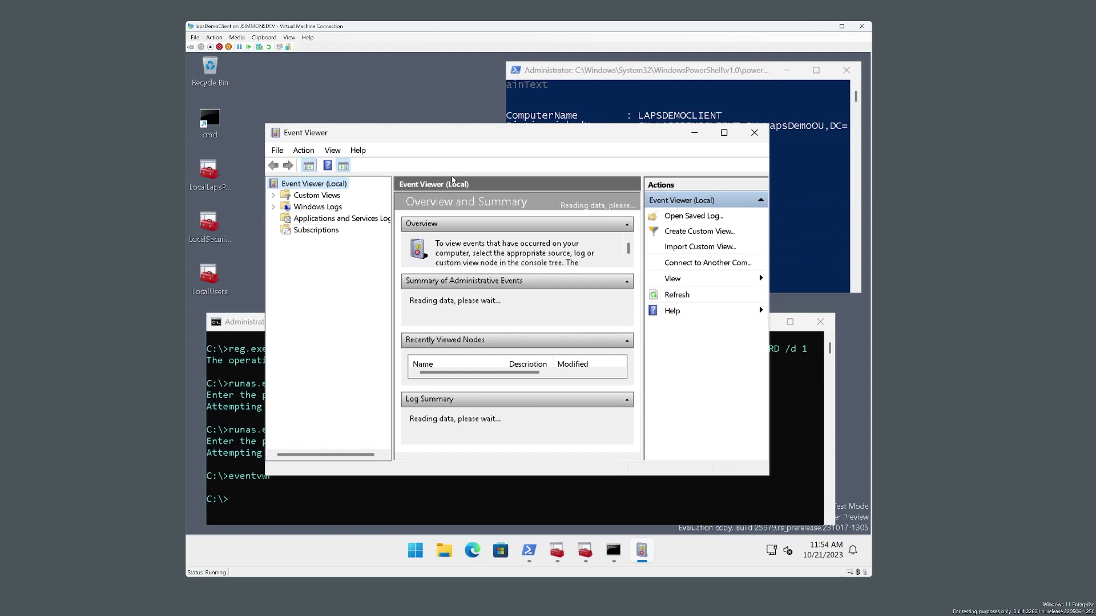
{"action": "left_click", "coordinate": [733, 138]}
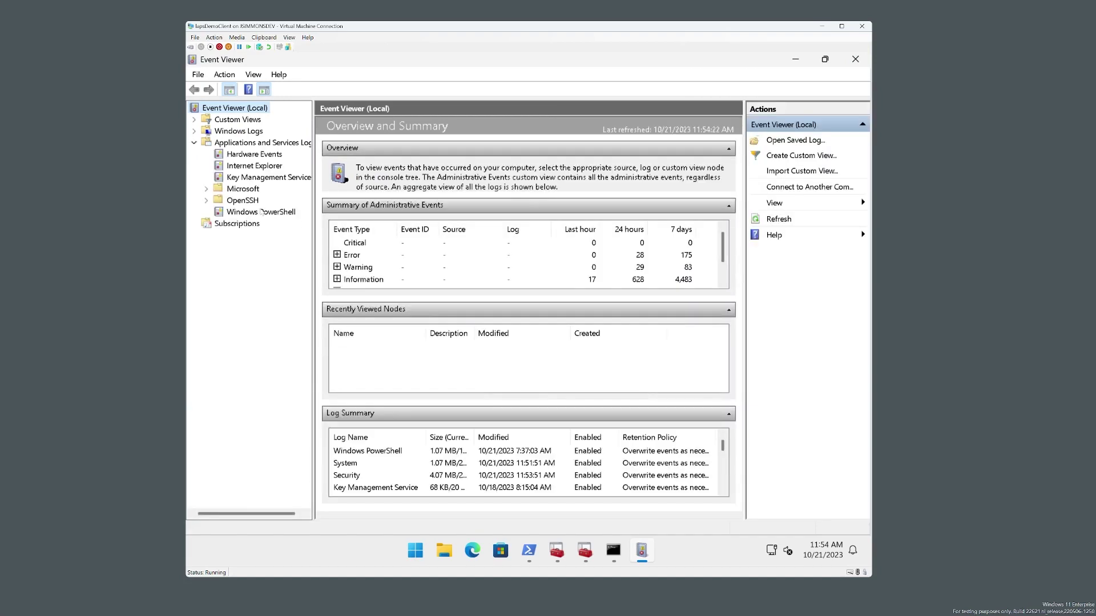
{"action": "left_click", "coordinate": [207, 189]}
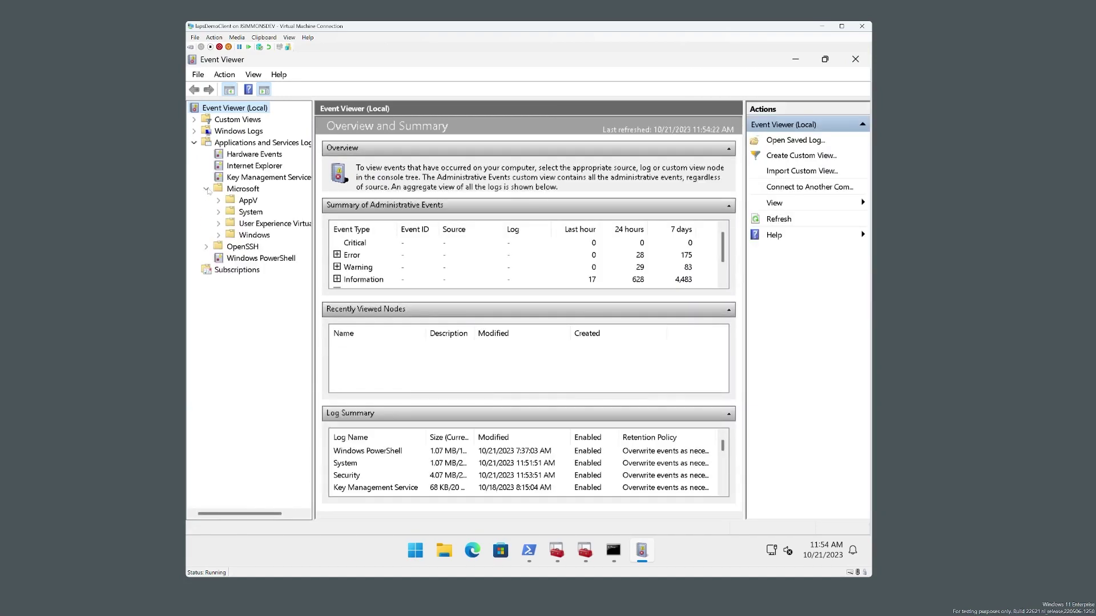
{"action": "left_click", "coordinate": [218, 236]}
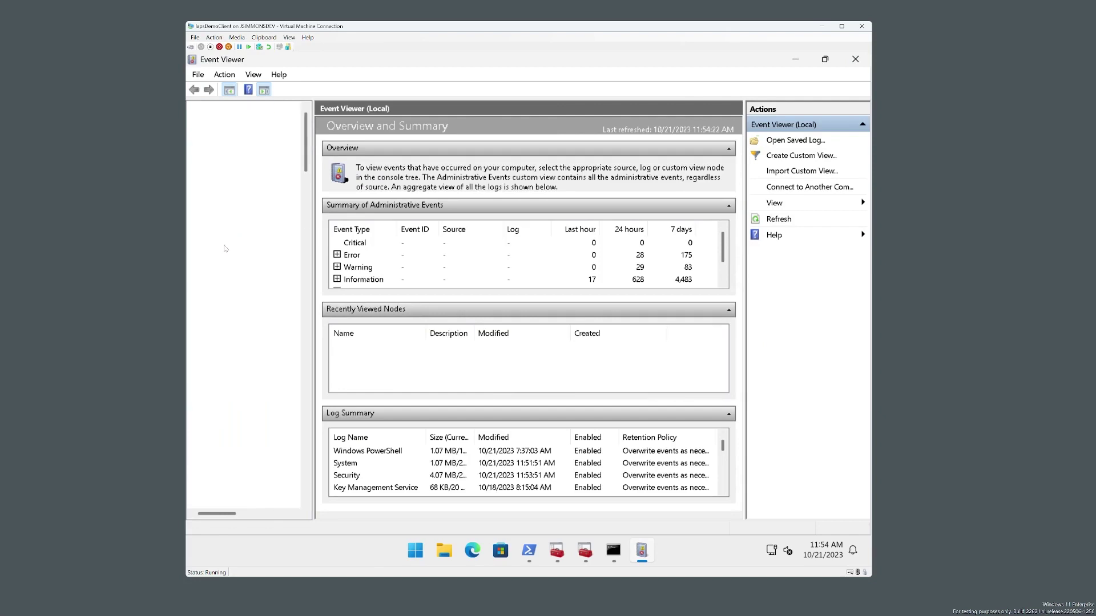
{"action": "left_click", "coordinate": [263, 292]}
{"action": "type", "text": "la"}
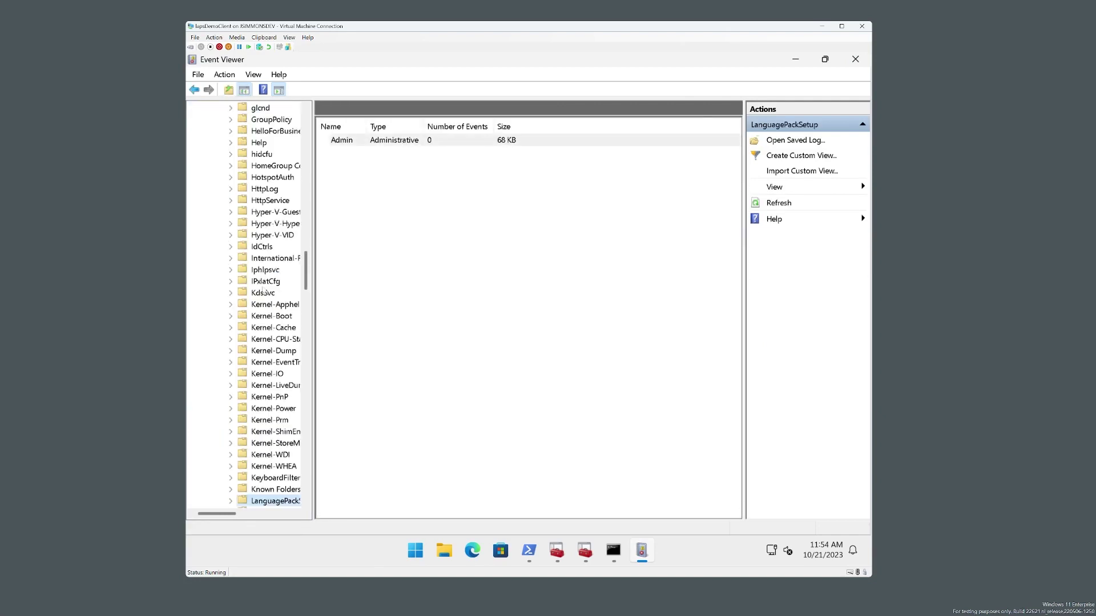
{"action": "type", "text": "p"}
{"action": "key", "text": "Right"}
{"action": "key", "text": "Down"}
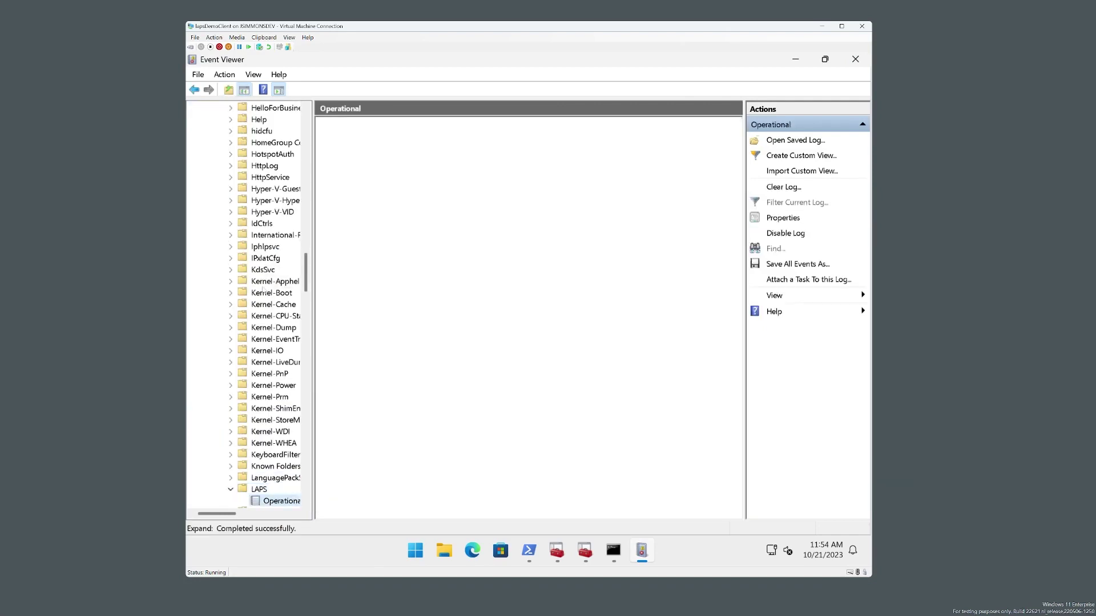
Browse the LAPS Operational events 10088 and 10084 in the event list
{"action": "left_click", "coordinate": [496, 178]}
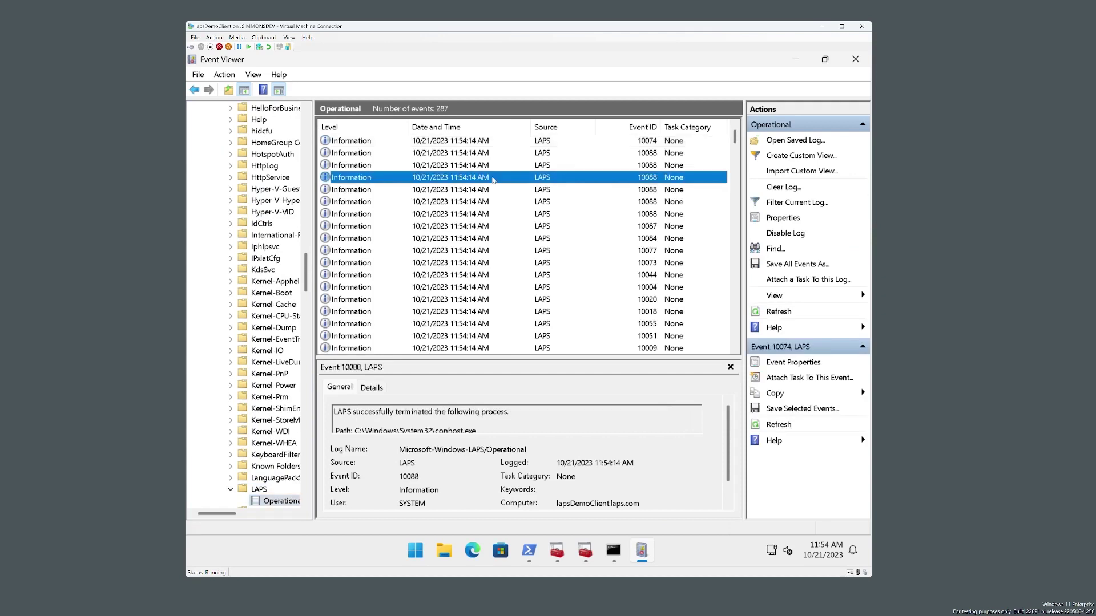
{"action": "key", "text": "Down"}
{"action": "key", "text": "Down"}
{"action": "key", "text": "Down"}
{"action": "key", "text": "Down"}
{"action": "key", "text": "Down"}
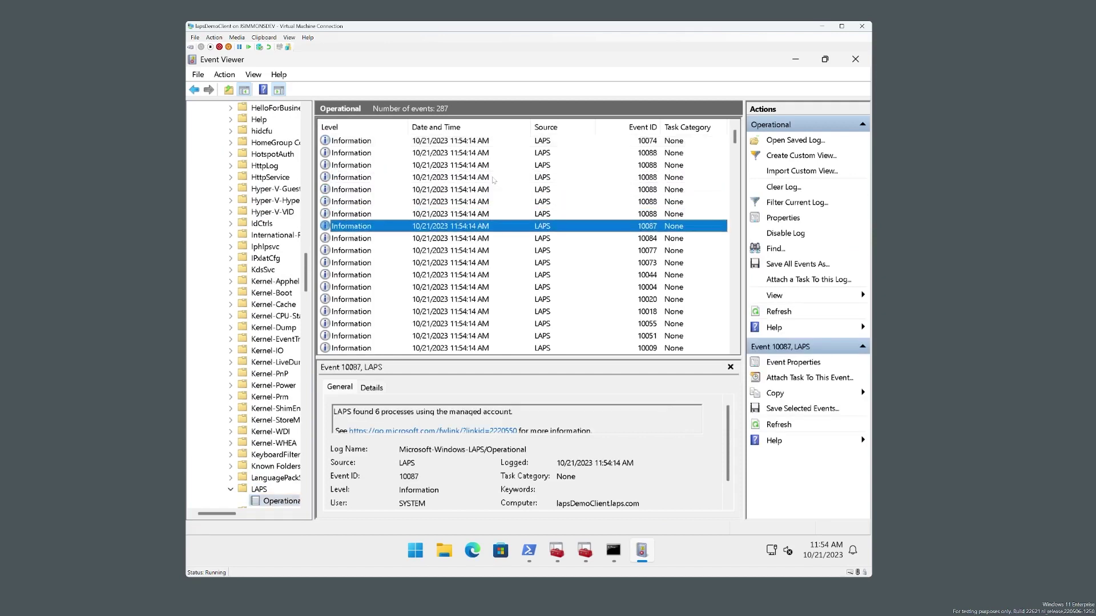
{"action": "key", "text": "Down"}
{"action": "key", "text": "Down"}
{"action": "key", "text": "Down"}
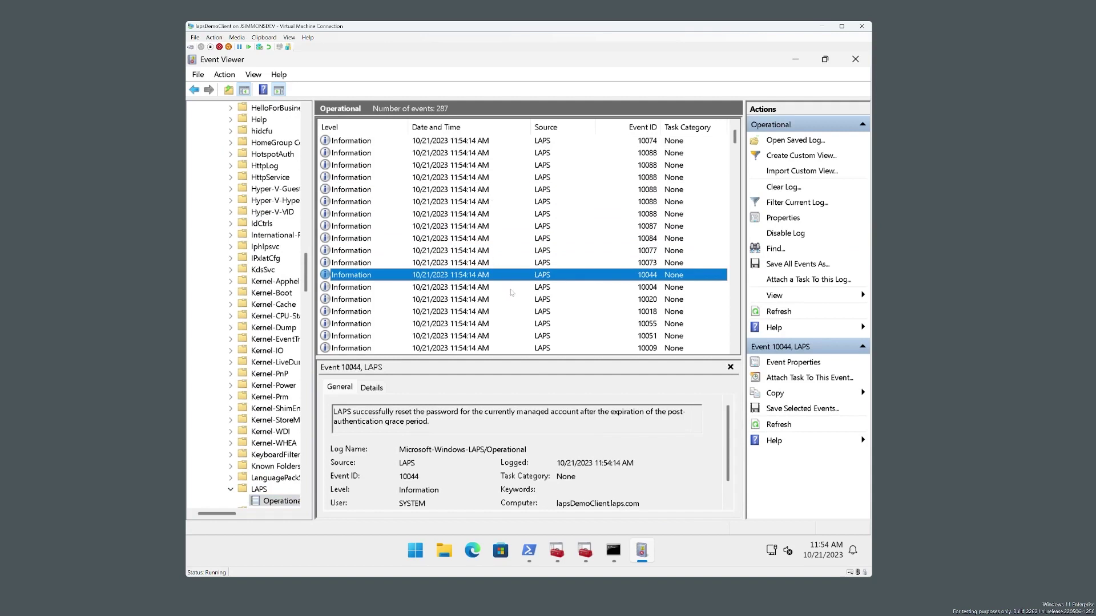
{"action": "scroll", "coordinate": [489, 294], "scroll_direction": "down", "scroll_amount": 4}
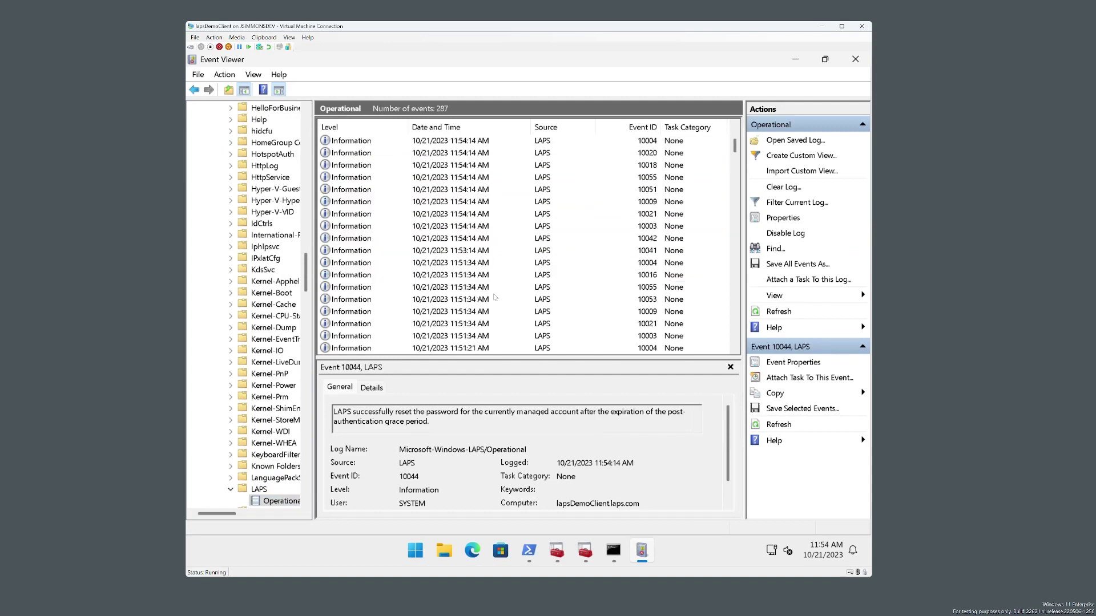
Open event 10041, enlarge its details pane, and select the password reset timer deadline
{"action": "left_click", "coordinate": [482, 251]}
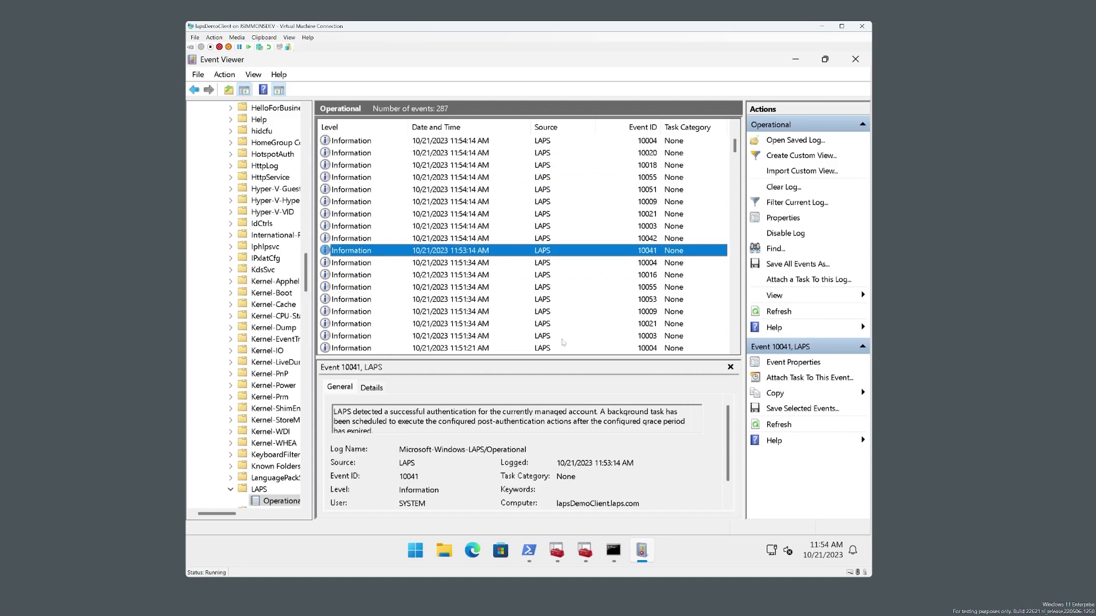
{"action": "left_click_drag", "start_coordinate": [604, 361], "coordinate": [609, 283]}
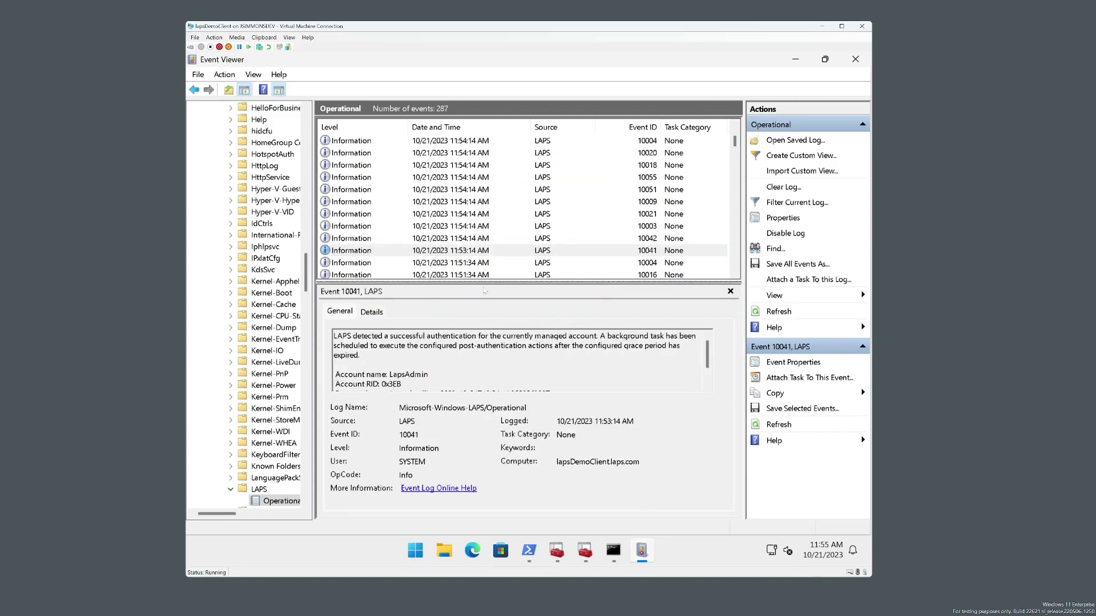
{"action": "left_click", "coordinate": [471, 250]}
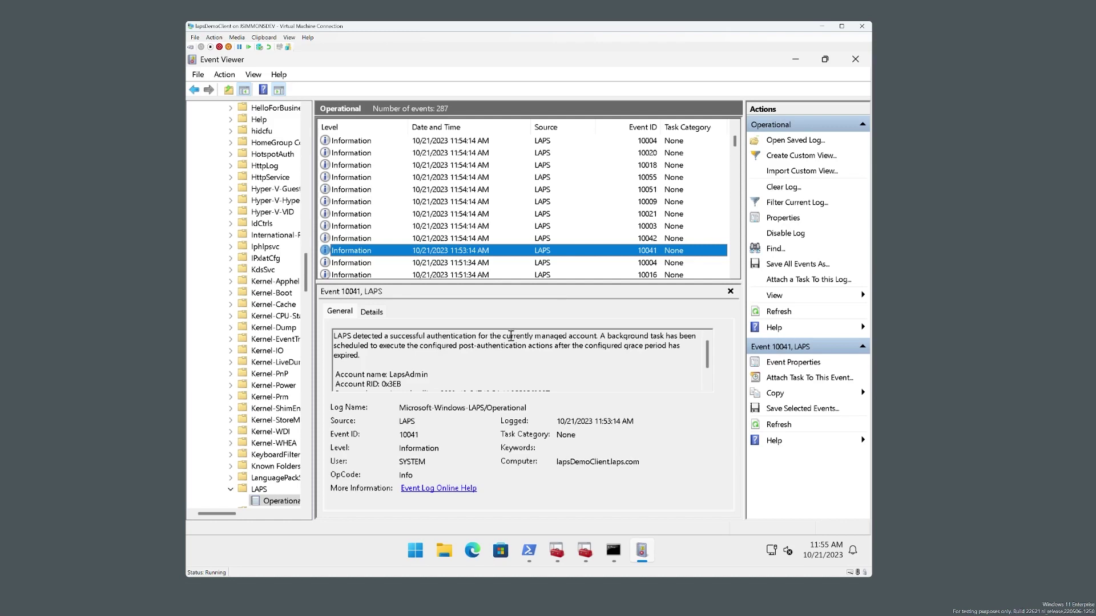
{"action": "left_click", "coordinate": [491, 365]}
{"action": "key", "text": "Down"}
{"action": "key", "text": "Down"}
{"action": "key", "text": "Down"}
{"action": "key", "text": "Down"}
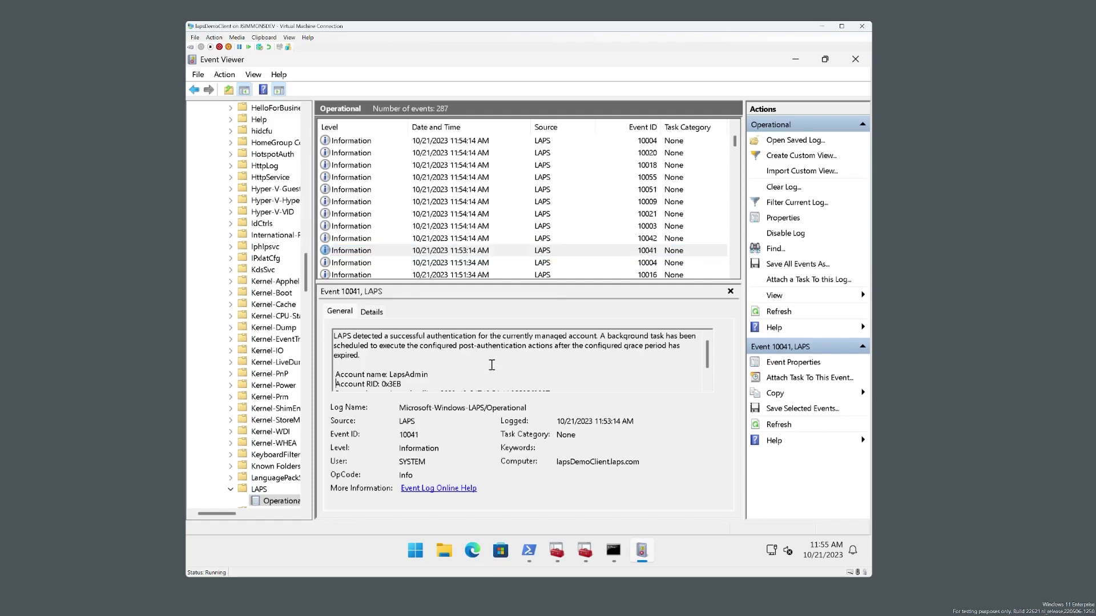
{"action": "key", "text": "Left"}
{"action": "key", "text": "ctrl+shift+Left"}
{"action": "key", "text": "ctrl+shift+Left"}
{"action": "key", "text": "ctrl+shift+Left"}
{"action": "key", "text": "ctrl+shift+Left"}
{"action": "key", "text": "ctrl+shift+Left"}
{"action": "key", "text": "ctrl+shift+Left"}
{"action": "key", "text": "ctrl+shift+Left"}
{"action": "key", "text": "ctrl+shift+Left"}
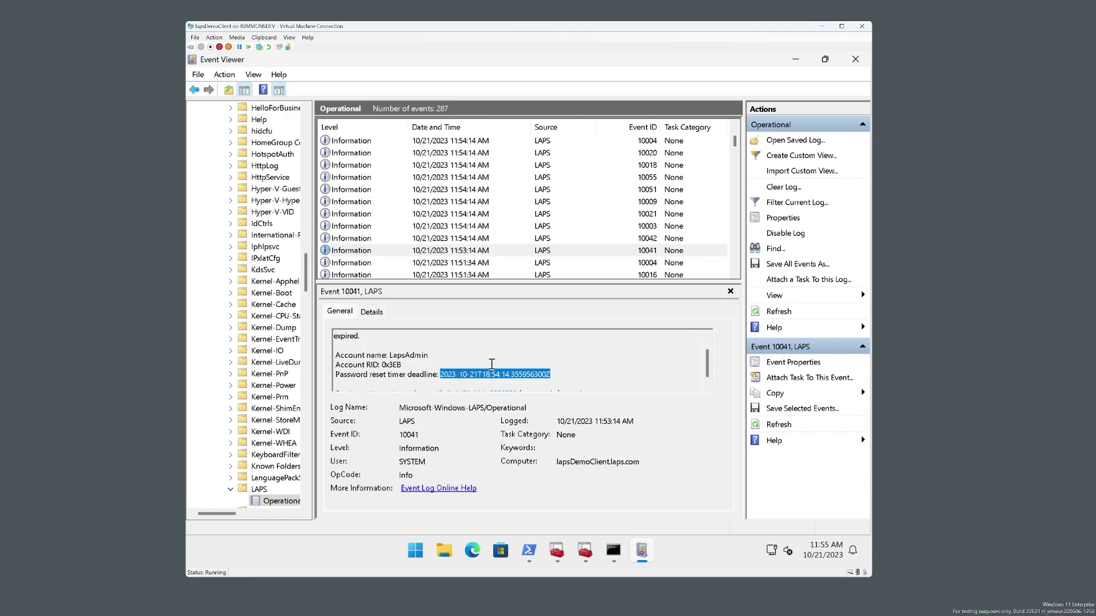
{"action": "key", "text": "Up"}
{"action": "key", "text": "Up"}
{"action": "key", "text": "Up"}
{"action": "key", "text": "Up"}
{"action": "key", "text": "Up"}
{"action": "key", "text": "Up"}
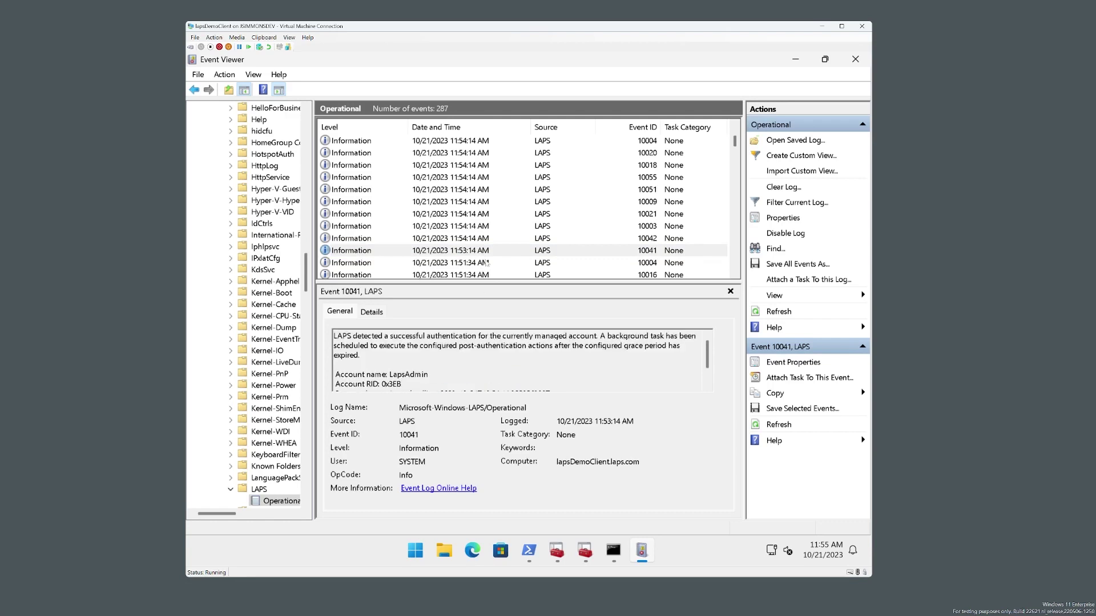
Open the Event Properties of event 10042, then move and enlarge the window
{"action": "left_click", "coordinate": [488, 238]}
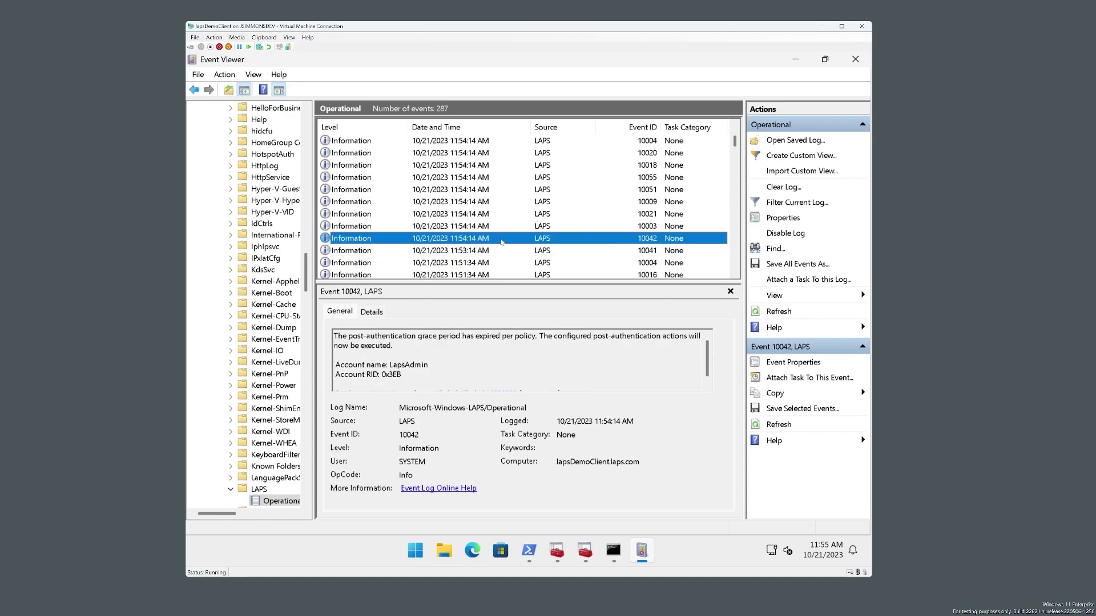
{"action": "double_click", "coordinate": [501, 241]}
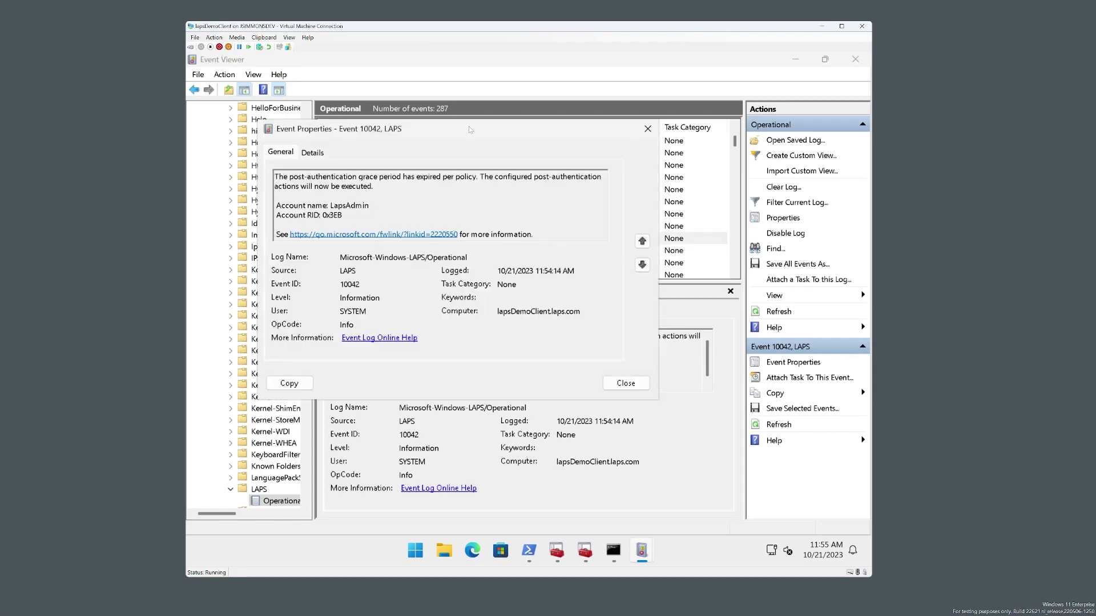
{"action": "left_click_drag", "start_coordinate": [470, 132], "coordinate": [514, 129]}
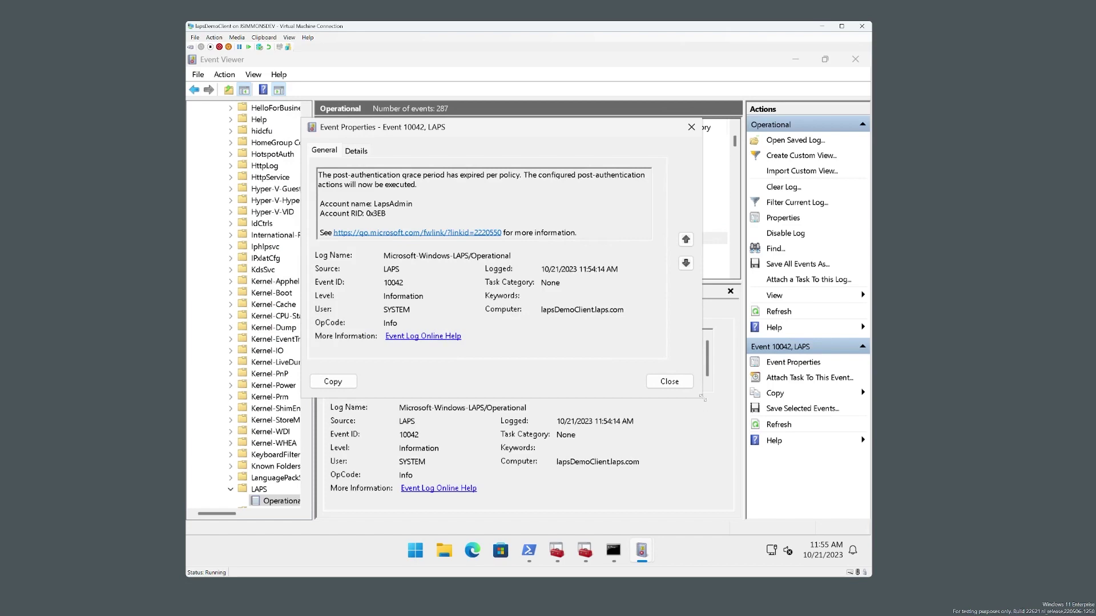
{"action": "left_click_drag", "start_coordinate": [702, 397], "coordinate": [802, 503]}
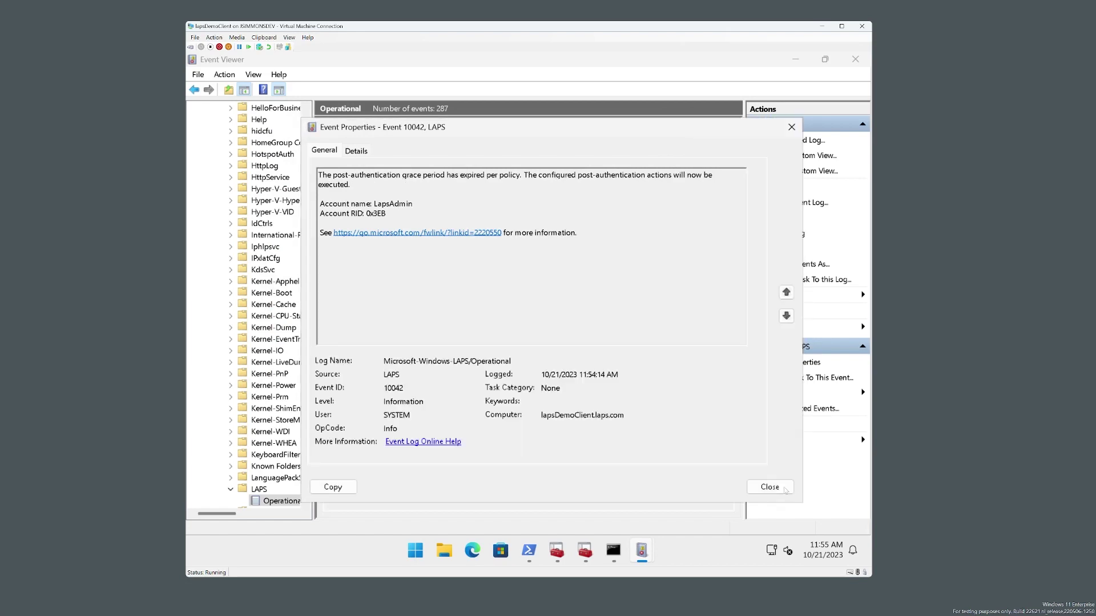
Step through events 10003, 10021, 10009, 10051 and 10055 up to 10018
{"action": "left_click", "coordinate": [786, 293]}
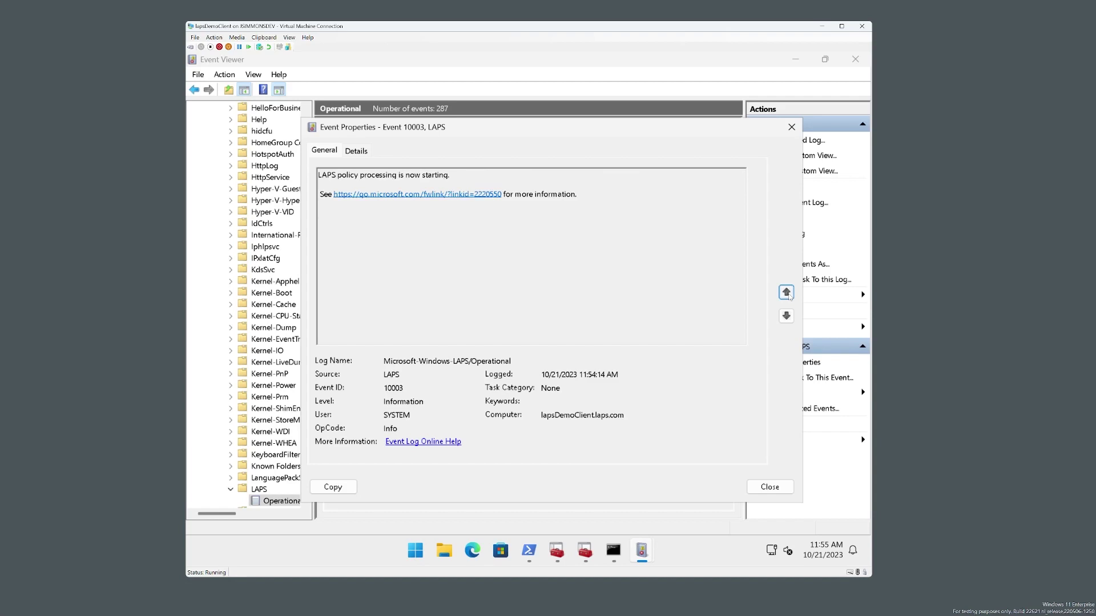
{"action": "left_click", "coordinate": [786, 293]}
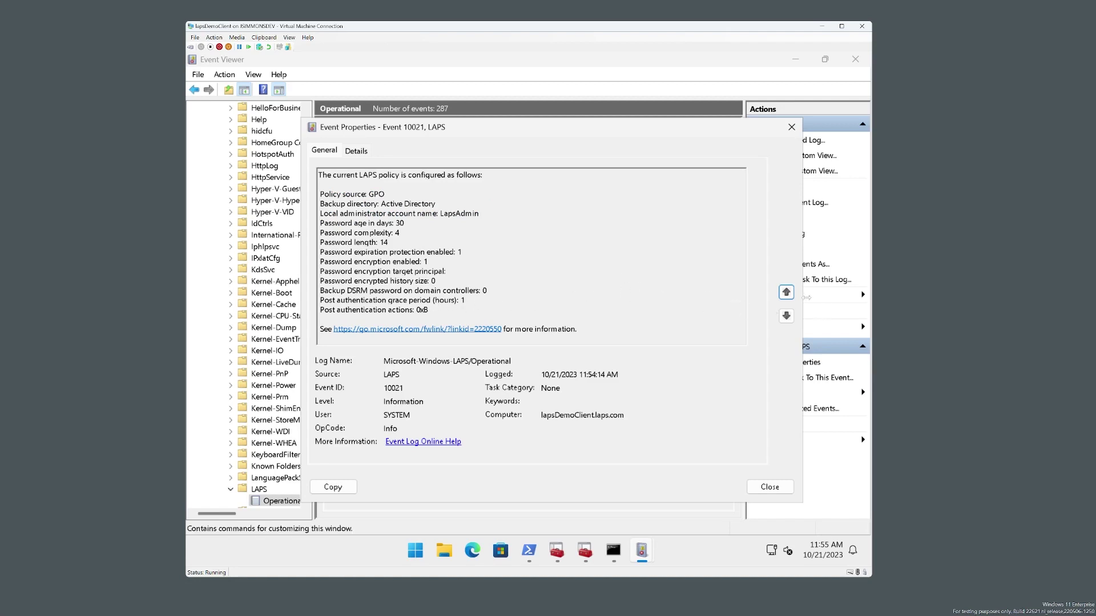
{"action": "left_click", "coordinate": [786, 293]}
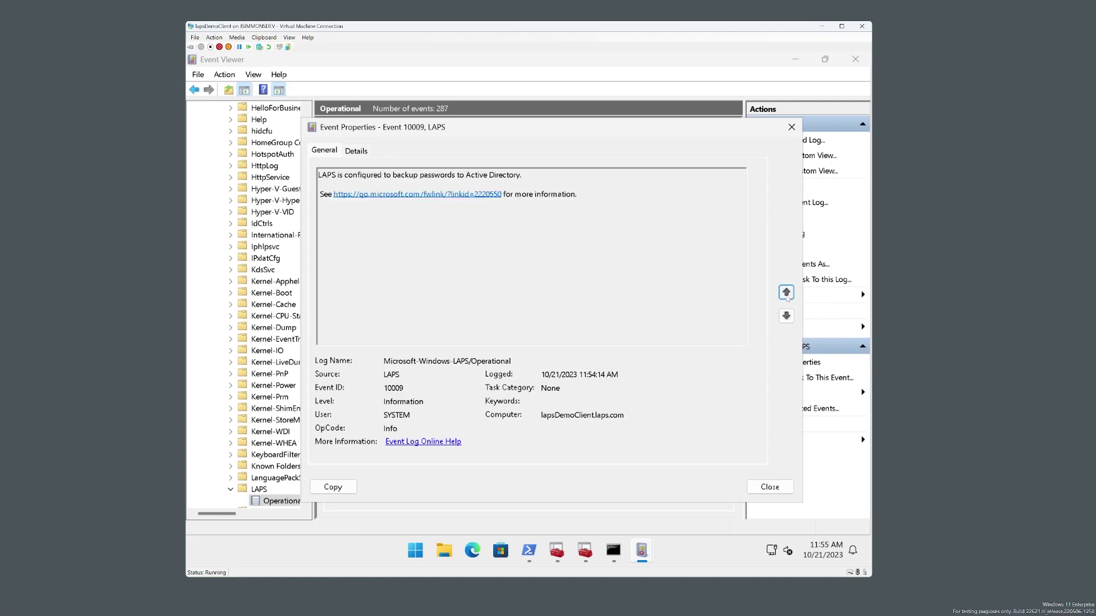
{"action": "left_click", "coordinate": [787, 293]}
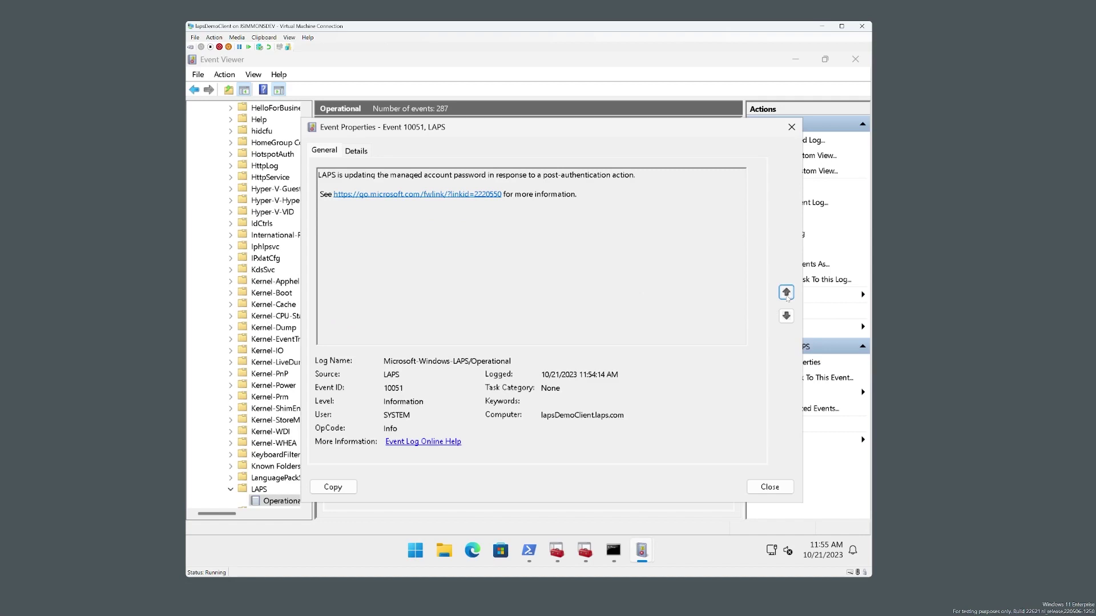
{"action": "left_click", "coordinate": [786, 293]}
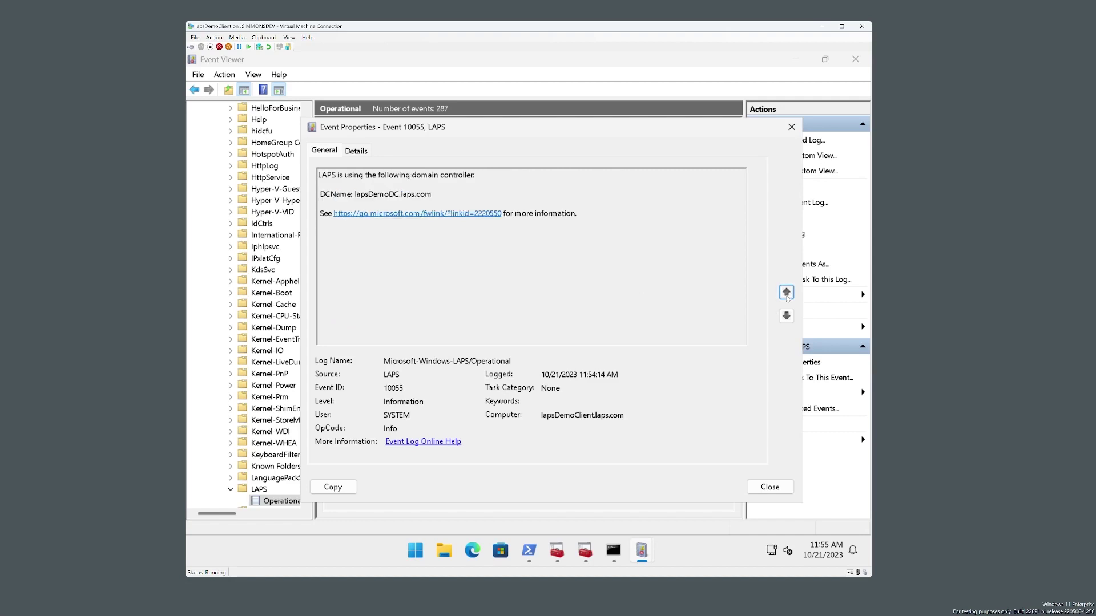
{"action": "left_click", "coordinate": [786, 292]}
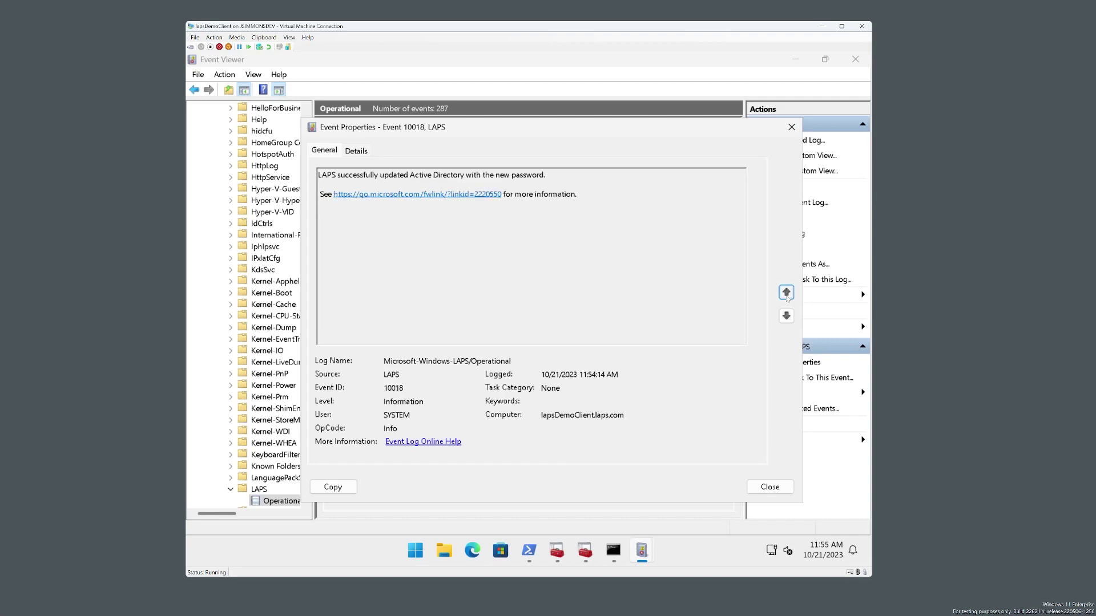
Continue stepping through LAPS events until event 10088 reports cmd.exe terminated
{"action": "left_click", "coordinate": [787, 293]}
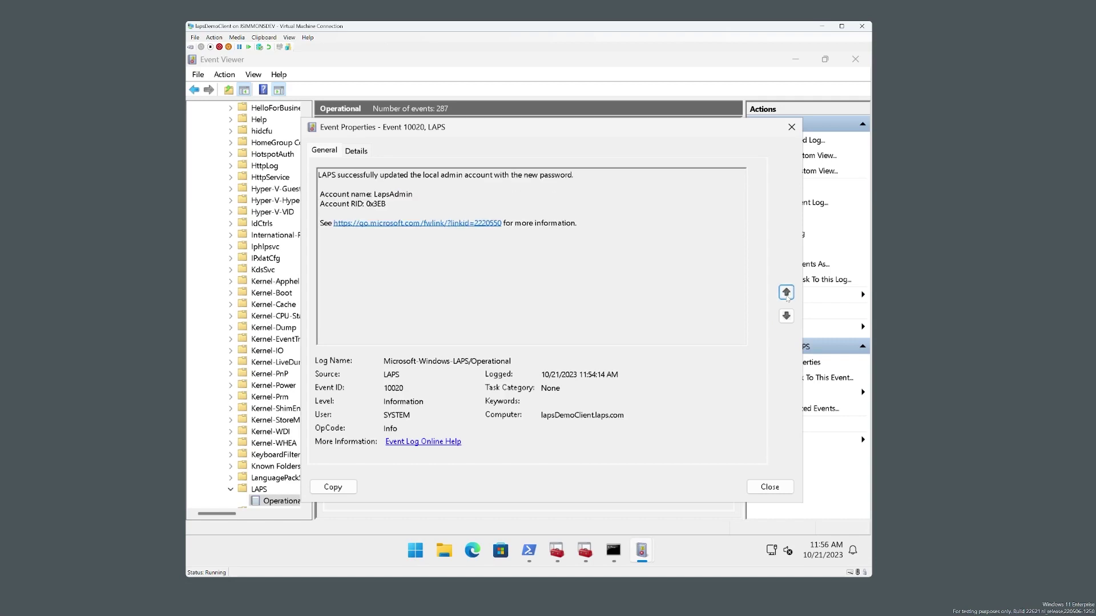
{"action": "left_click", "coordinate": [786, 292]}
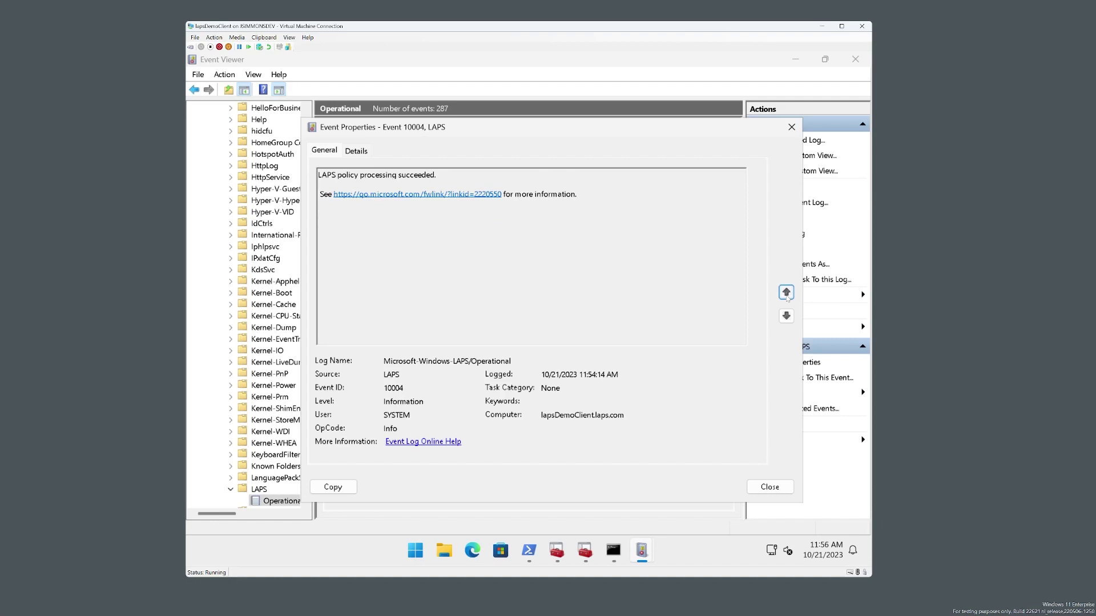
{"action": "left_click", "coordinate": [787, 293]}
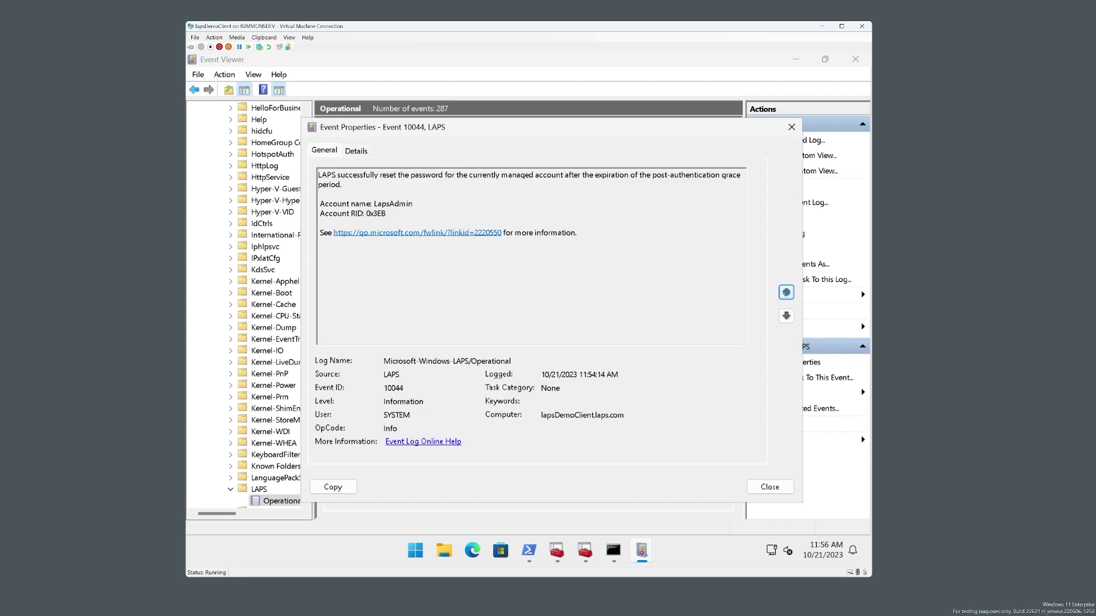
{"action": "left_click", "coordinate": [786, 292]}
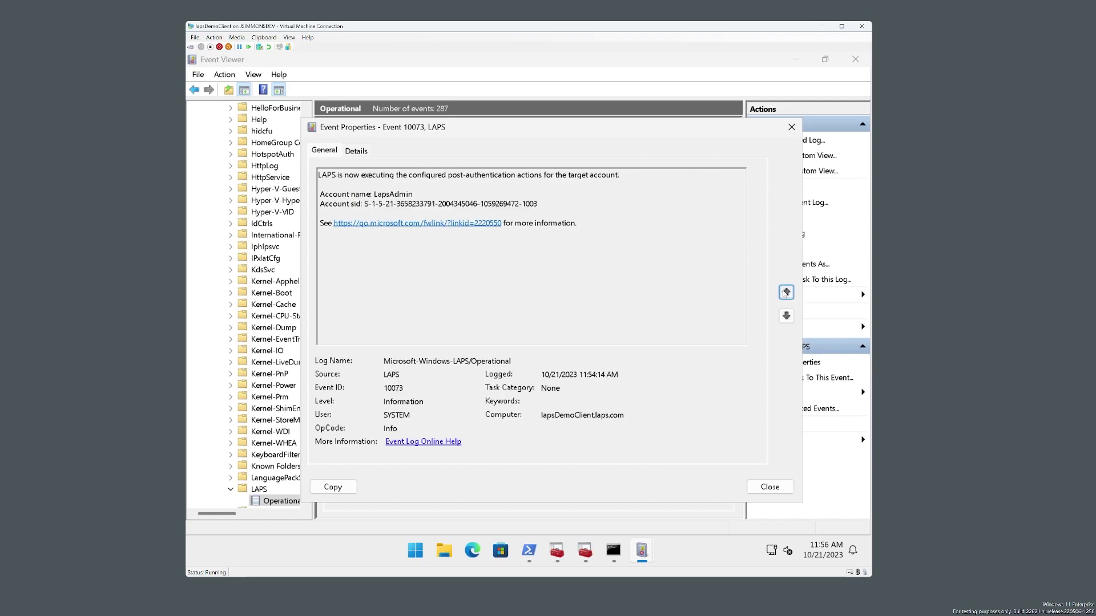
{"action": "left_click", "coordinate": [785, 293]}
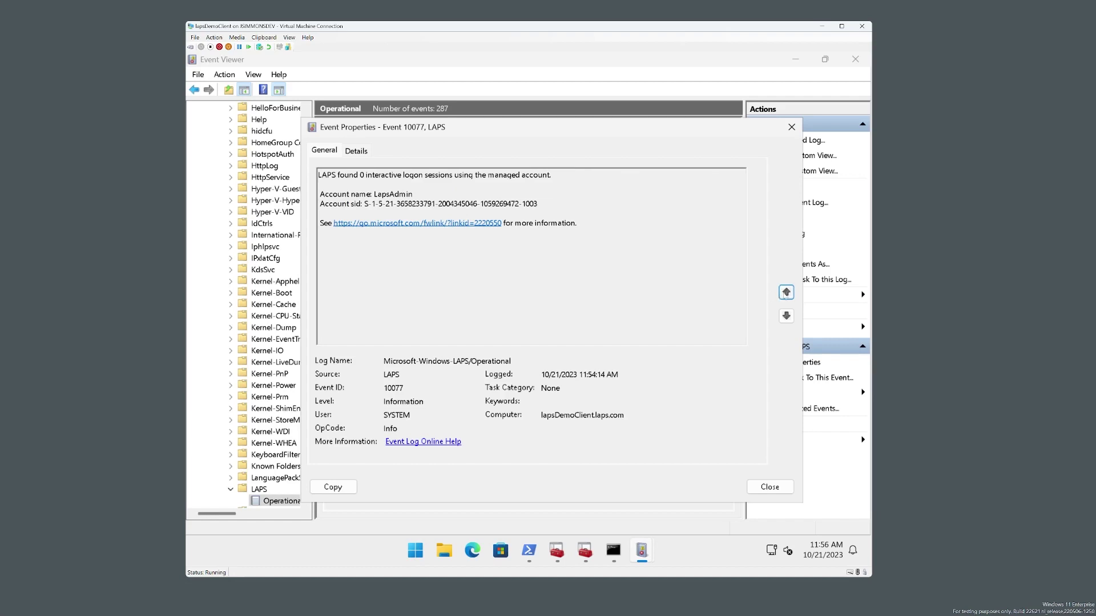
{"action": "left_click", "coordinate": [785, 293]}
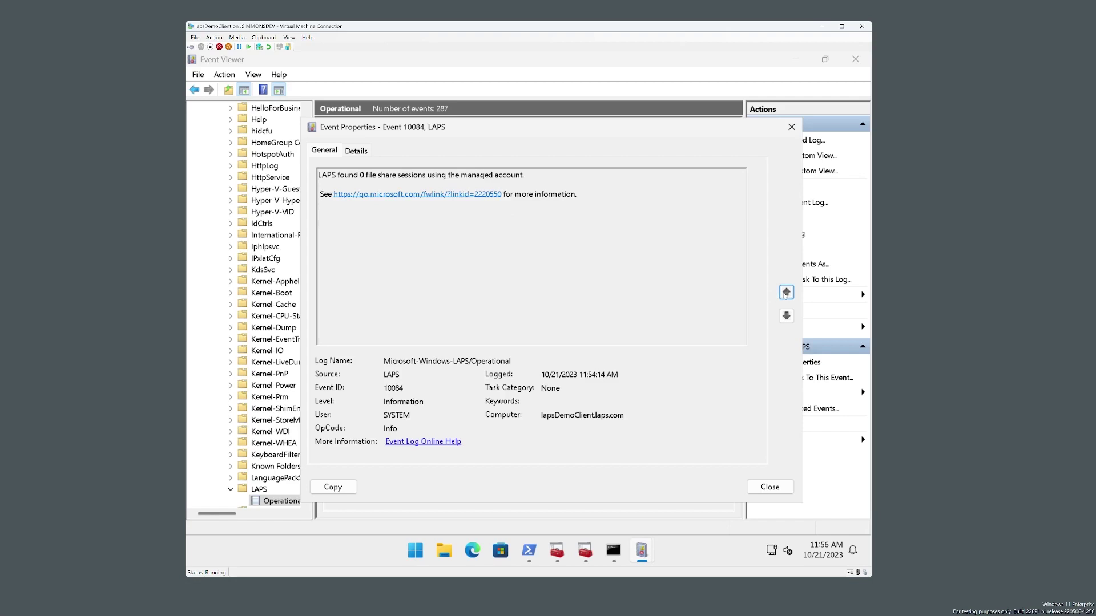
{"action": "left_click", "coordinate": [786, 293]}
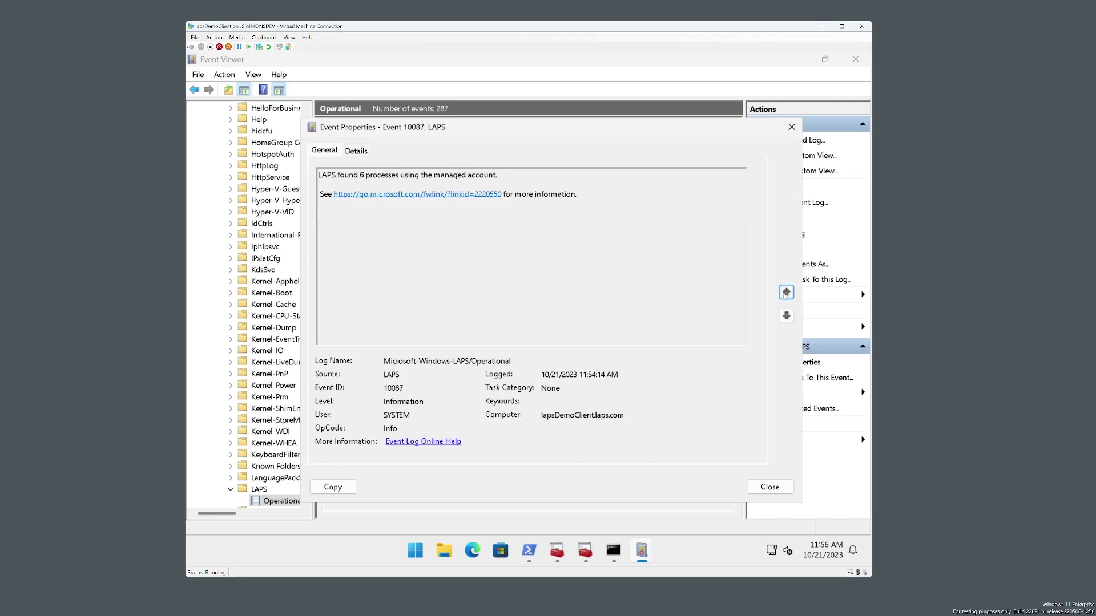
{"action": "left_click", "coordinate": [785, 293]}
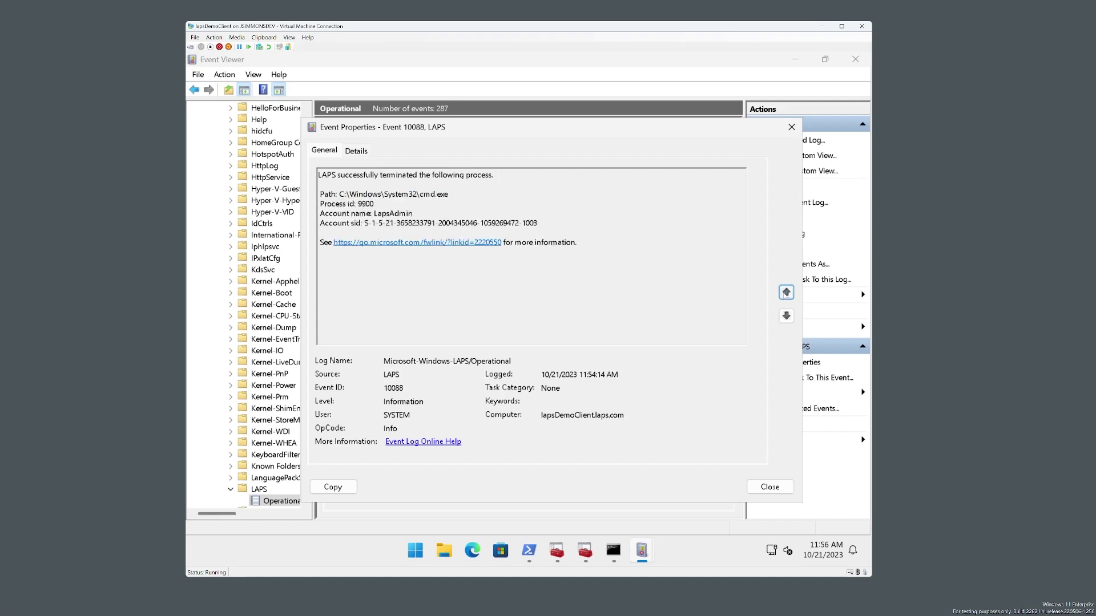
Step through the cmd.exe and notepad.exe termination events to 10074, then close Event Properties
{"action": "left_click", "coordinate": [786, 293]}
{"action": "left_click", "coordinate": [786, 293]}
{"action": "left_click", "coordinate": [785, 293]}
{"action": "left_click", "coordinate": [785, 293]}
{"action": "left_click", "coordinate": [785, 292]}
{"action": "left_click", "coordinate": [785, 293]}
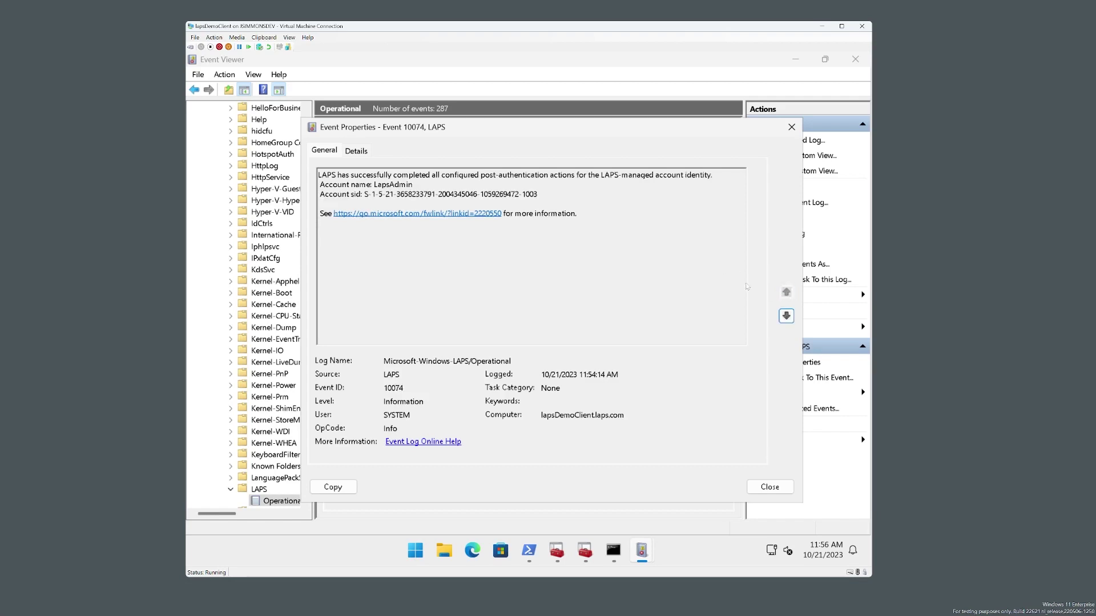
{"action": "key", "text": "Escape"}
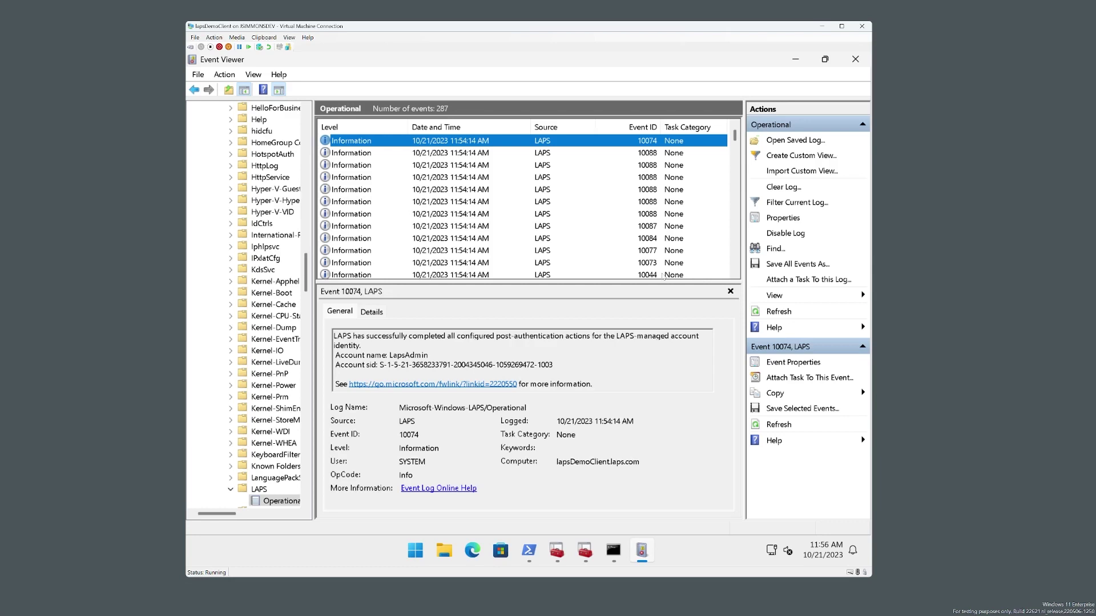
View events 10077, 10055, 10004, 10087, 10044 and 10073, then minimize Event Viewer
{"action": "left_click", "coordinate": [484, 251]}
{"action": "scroll", "coordinate": [482, 249], "scroll_direction": "down", "scroll_amount": 5}
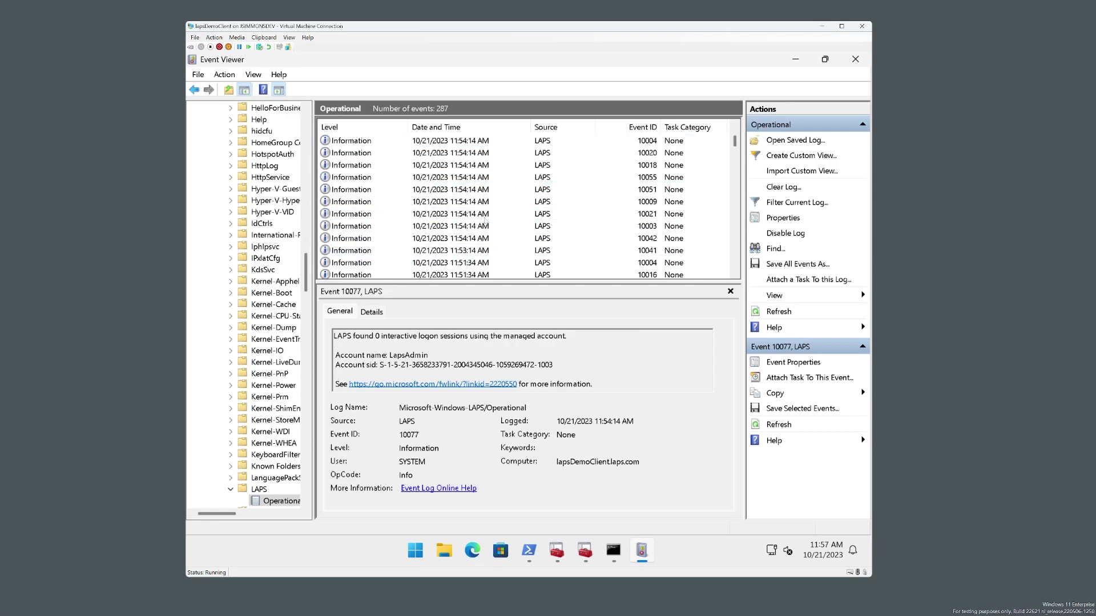
{"action": "left_click", "coordinate": [484, 178]}
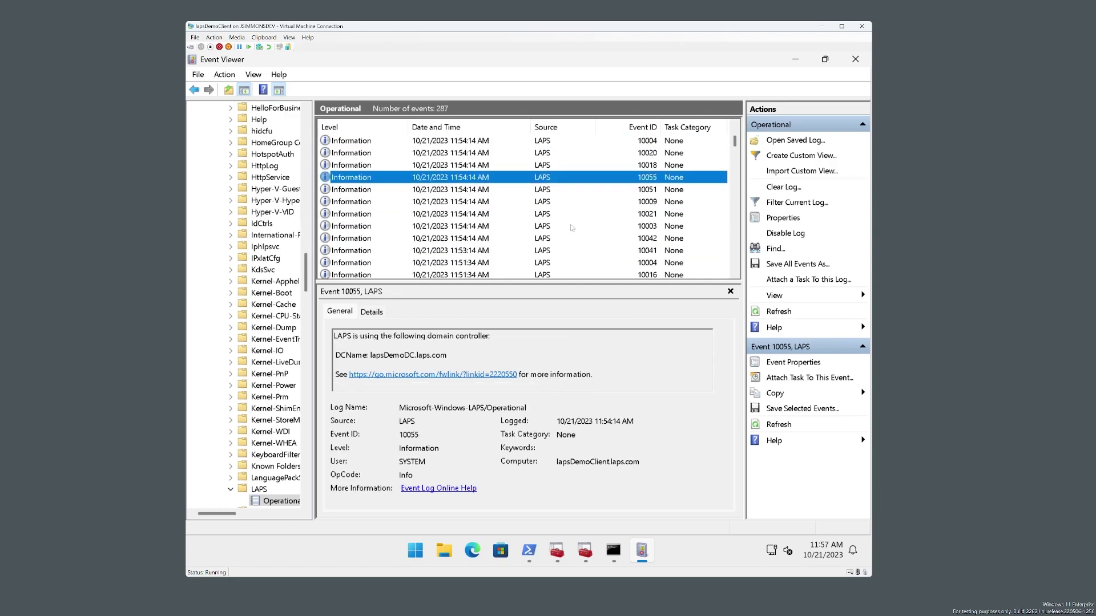
{"action": "key", "text": "Up"}
{"action": "key", "text": "Up"}
{"action": "key", "text": "Up"}
{"action": "scroll", "coordinate": [572, 228], "scroll_direction": "up", "scroll_amount": 3}
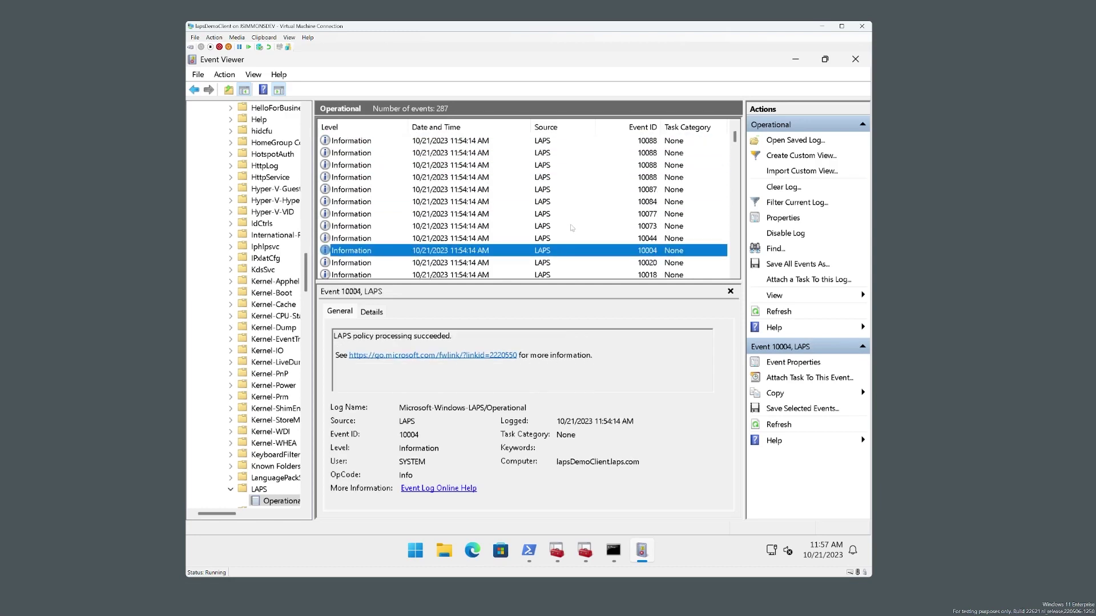
{"action": "key", "text": "Up"}
{"action": "key", "text": "Up"}
{"action": "key", "text": "Up"}
{"action": "key", "text": "Up"}
{"action": "key", "text": "Up"}
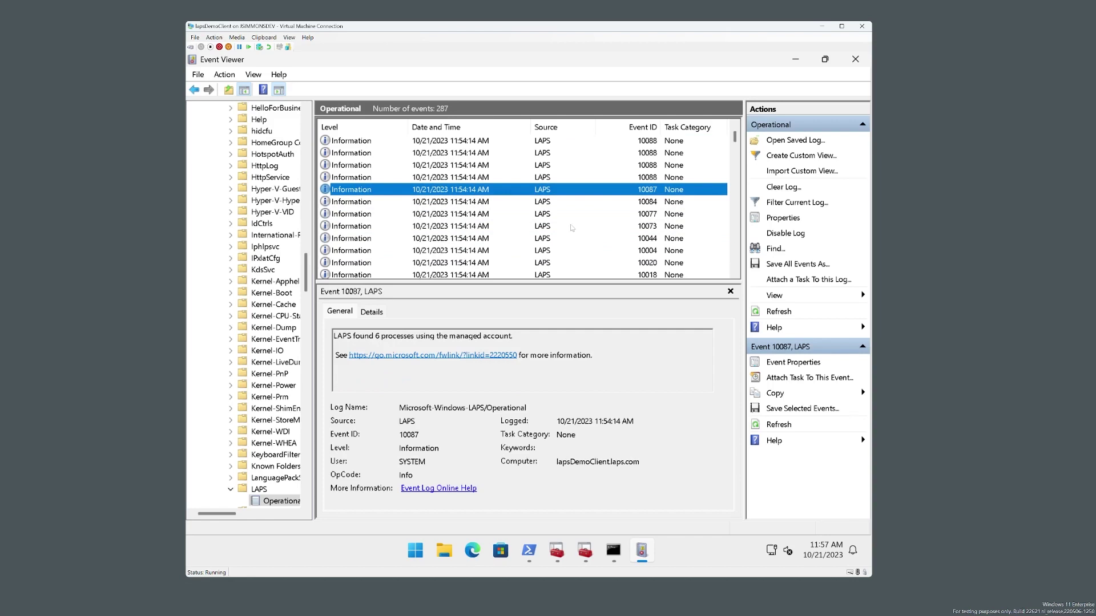
{"action": "key", "text": "Down"}
{"action": "key", "text": "Down"}
{"action": "key", "text": "Down"}
{"action": "key", "text": "Down"}
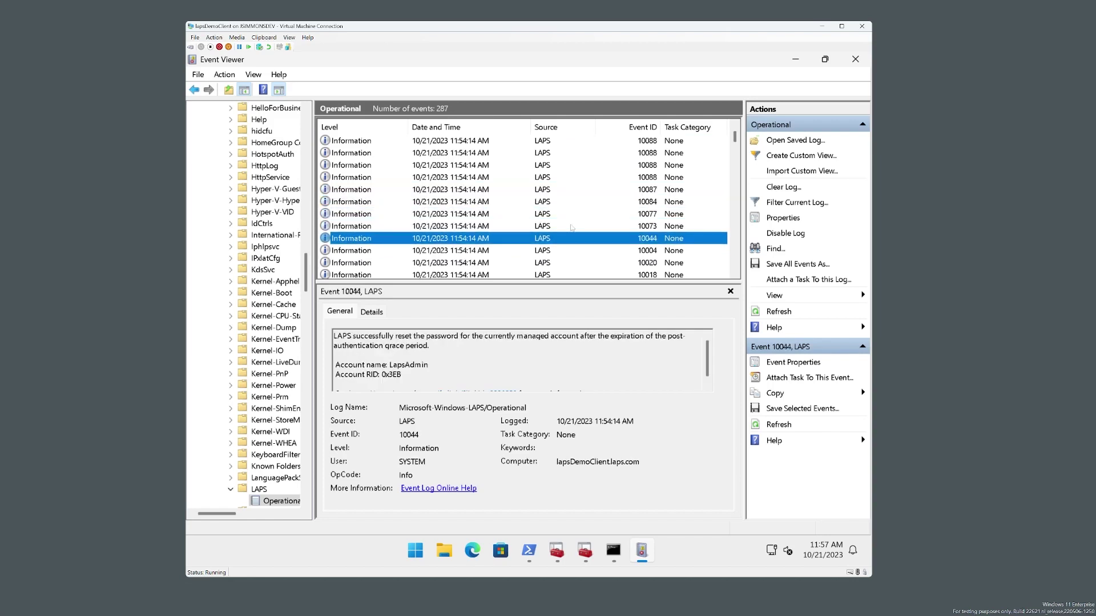
{"action": "key", "text": "Up"}
{"action": "key", "text": "Up"}
{"action": "key", "text": "Up"}
{"action": "key", "text": "Up"}
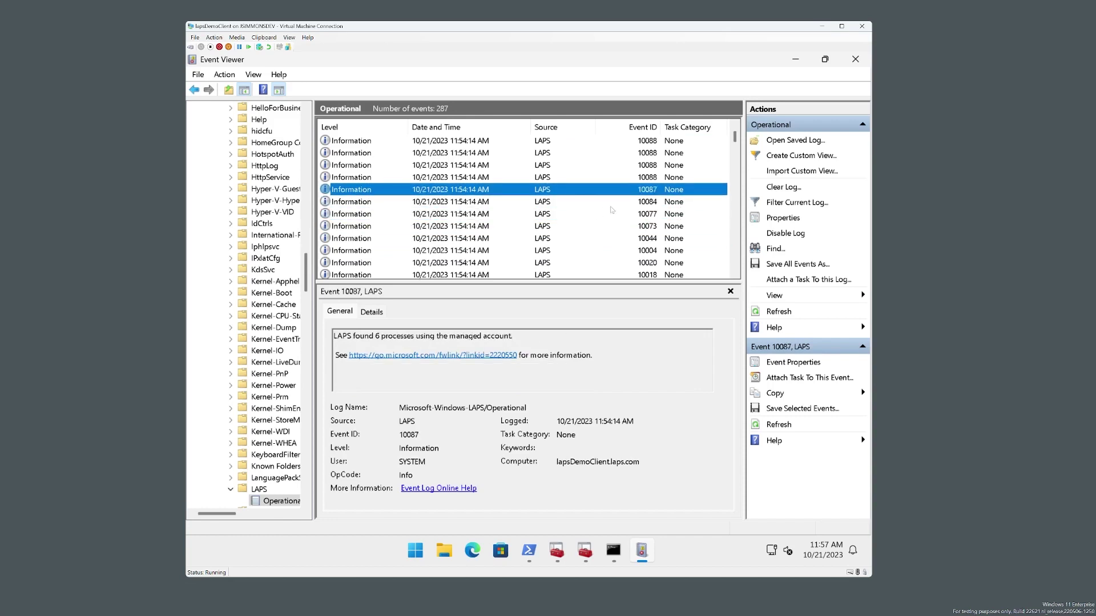
{"action": "left_click", "coordinate": [795, 60]}
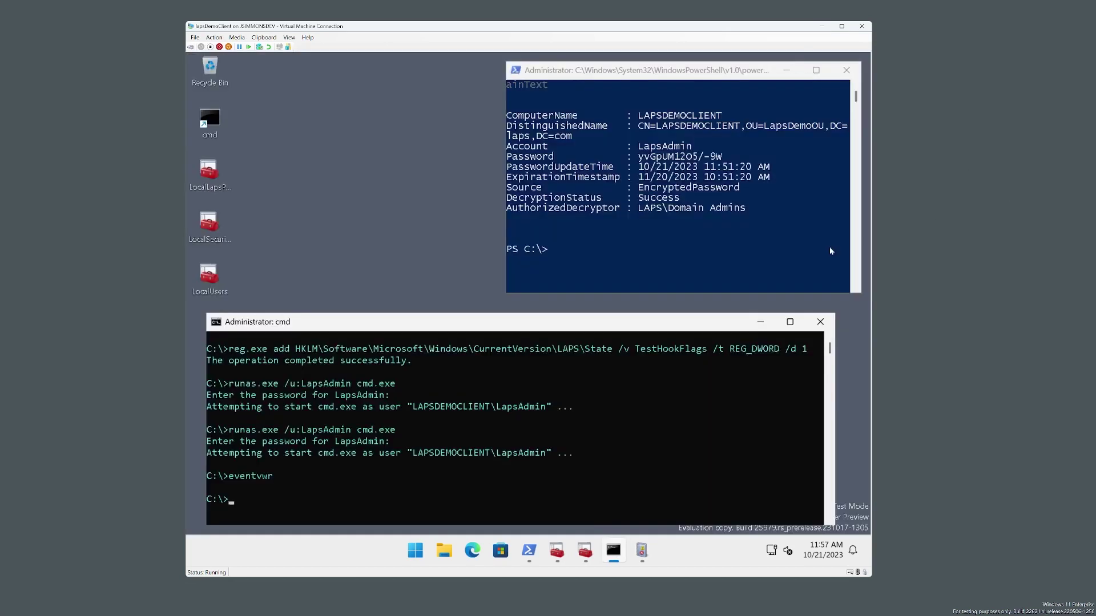
Rerun Get-LapsADPassword and compare the new LapsAdmin password against the old one
{"action": "left_click", "coordinate": [694, 211]}
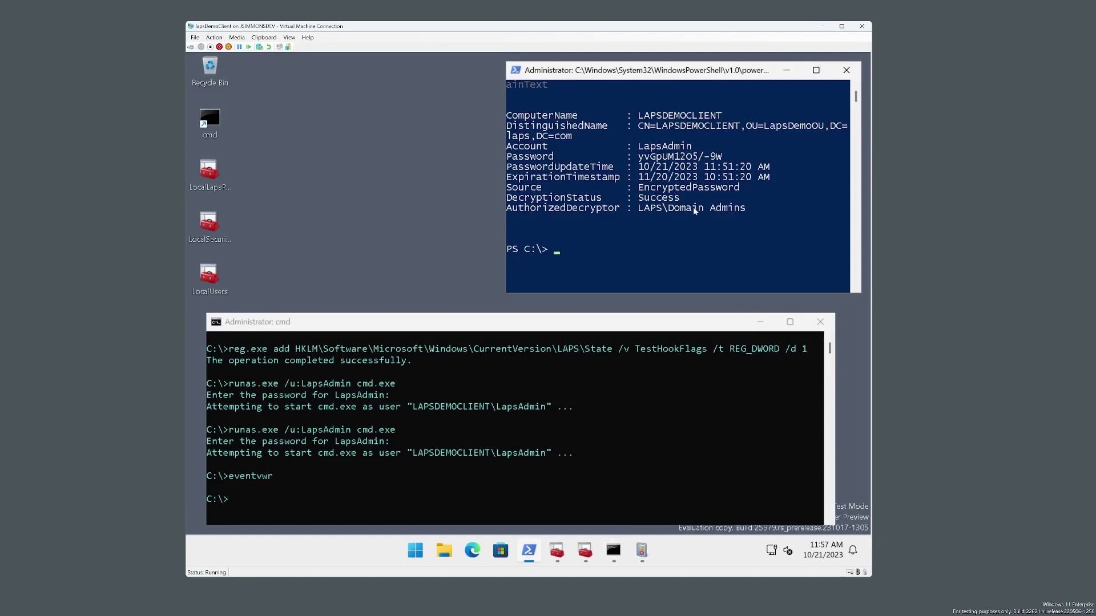
{"action": "key", "text": "Up"}
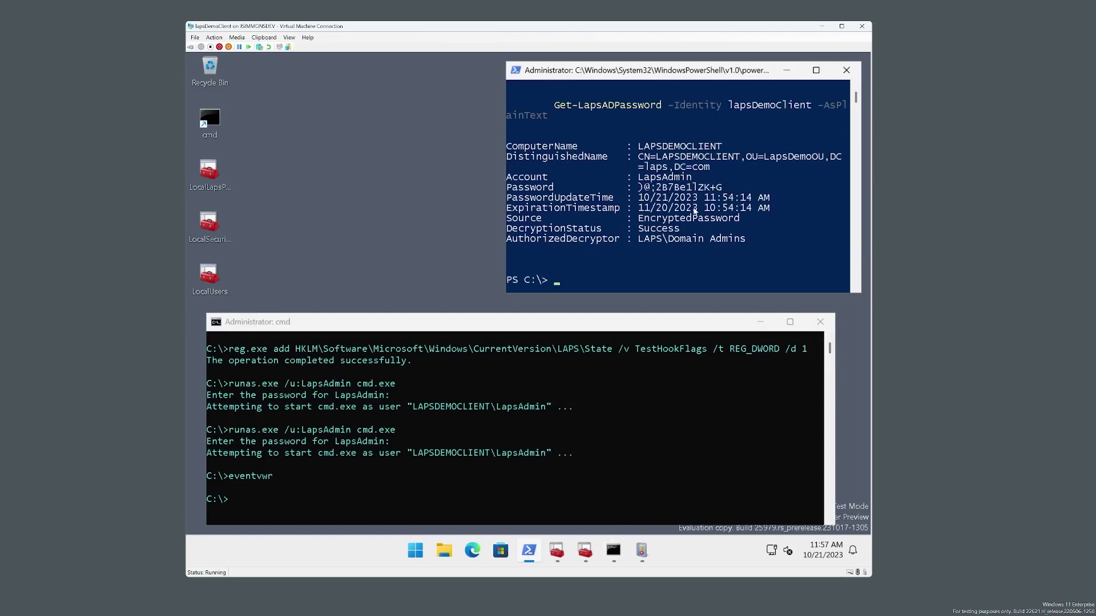
{"action": "double_click", "coordinate": [693, 187]}
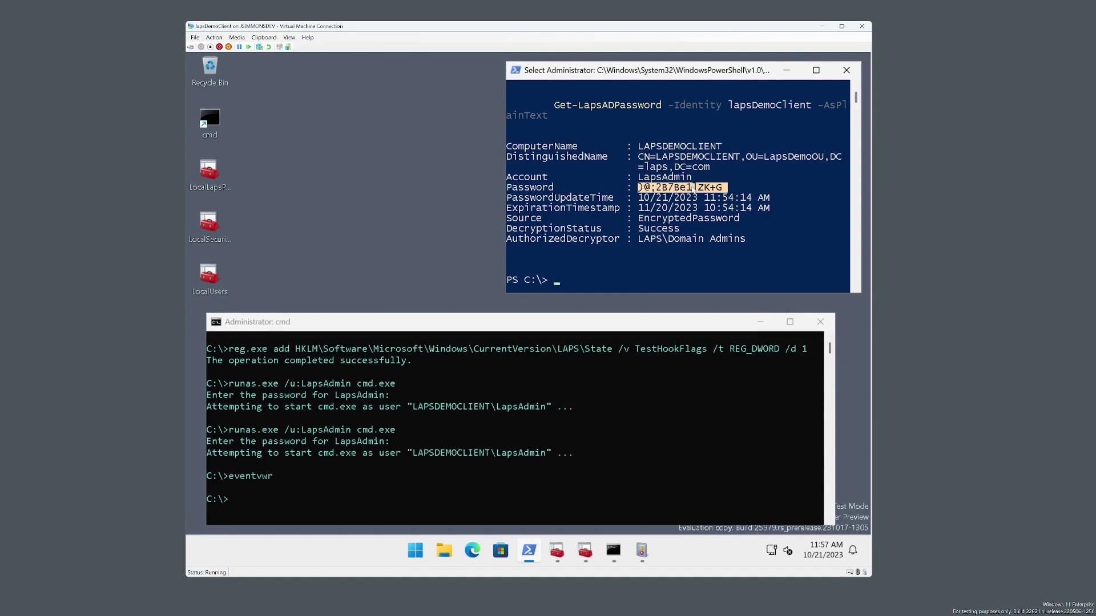
{"action": "scroll", "coordinate": [693, 189], "scroll_direction": "up", "scroll_amount": 5}
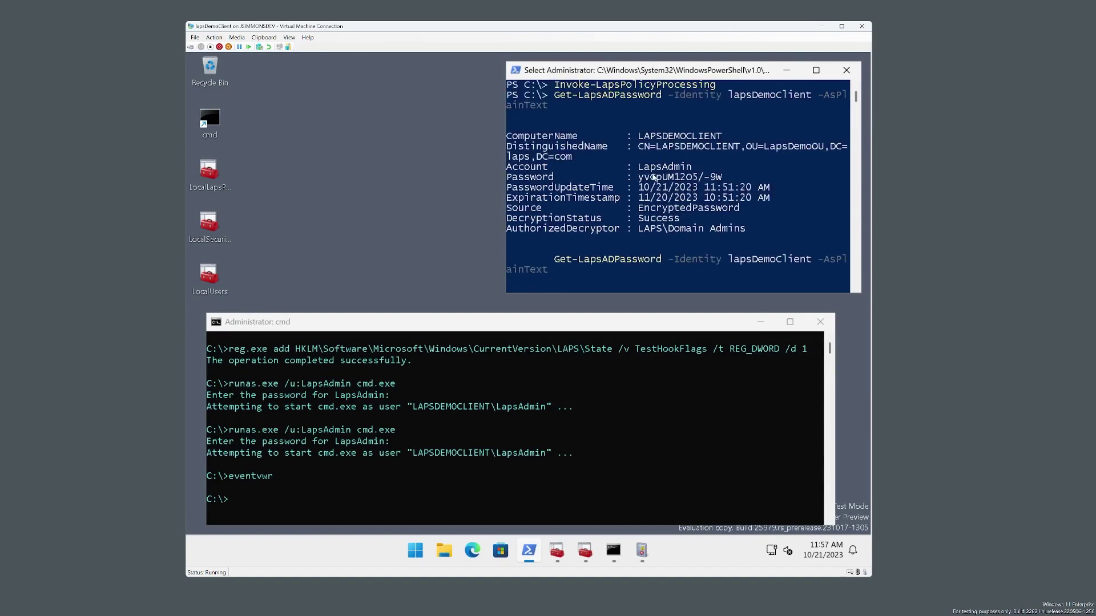
{"action": "double_click", "coordinate": [654, 178]}
{"action": "scroll", "coordinate": [728, 198], "scroll_direction": "down", "scroll_amount": 5}
{"action": "left_click", "coordinate": [728, 200]}
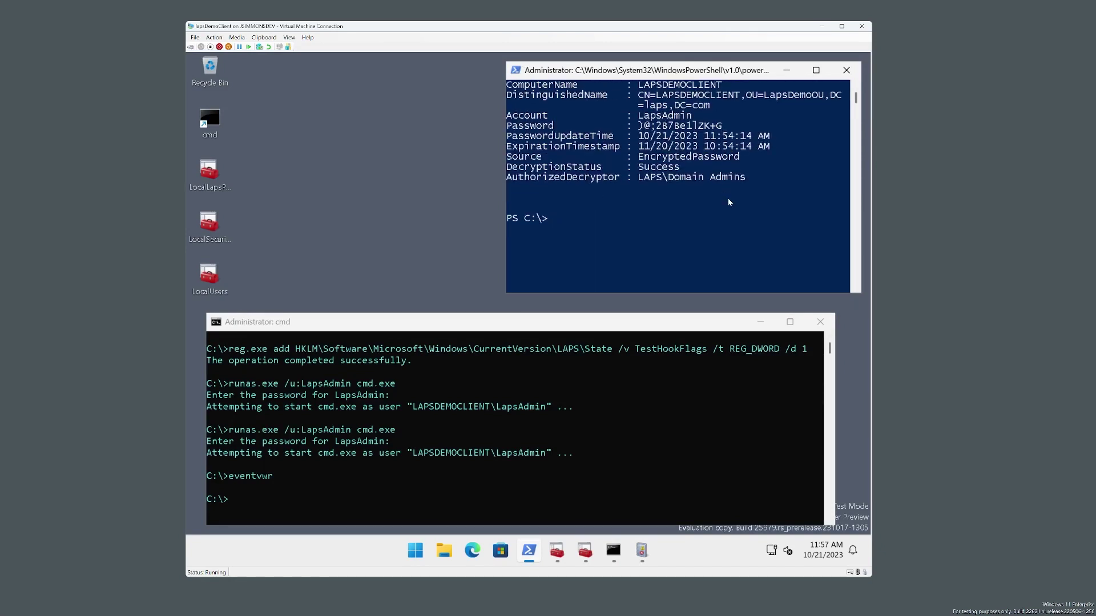
{"action": "scroll", "coordinate": [729, 202], "scroll_direction": "up", "scroll_amount": 1}
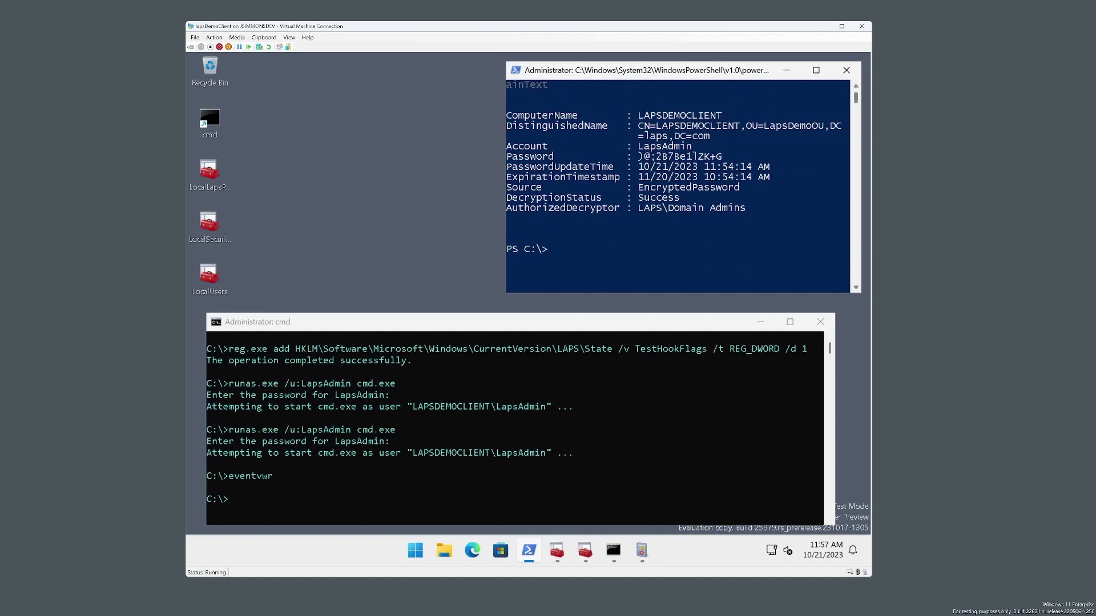